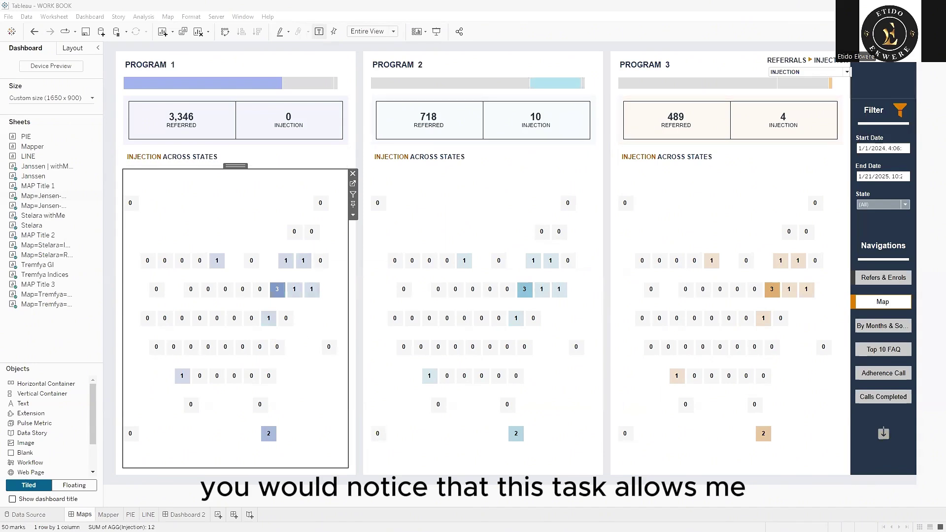
# Step: Switch the state maps' measure to REFERRALS, inspect a state's referral details, and return the measure to INJECTION
pyautogui.click(807, 75)
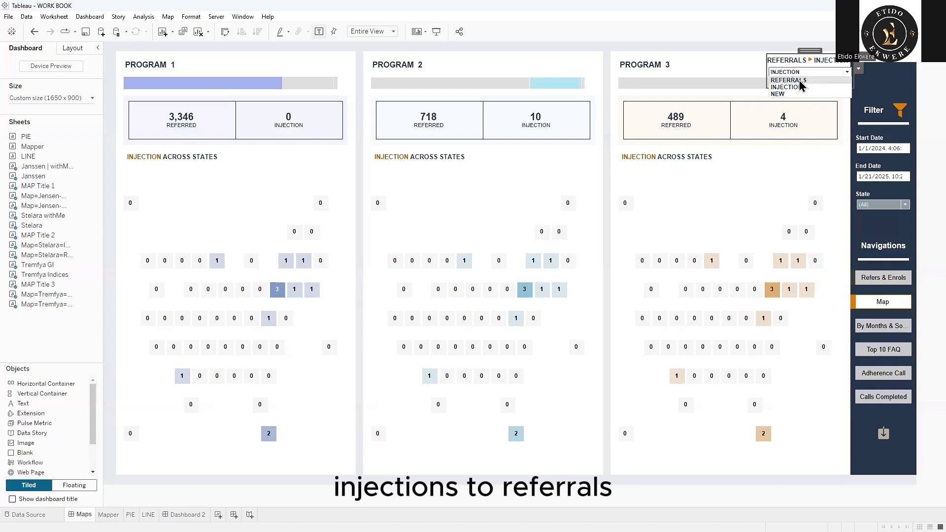
pyautogui.click(799, 81)
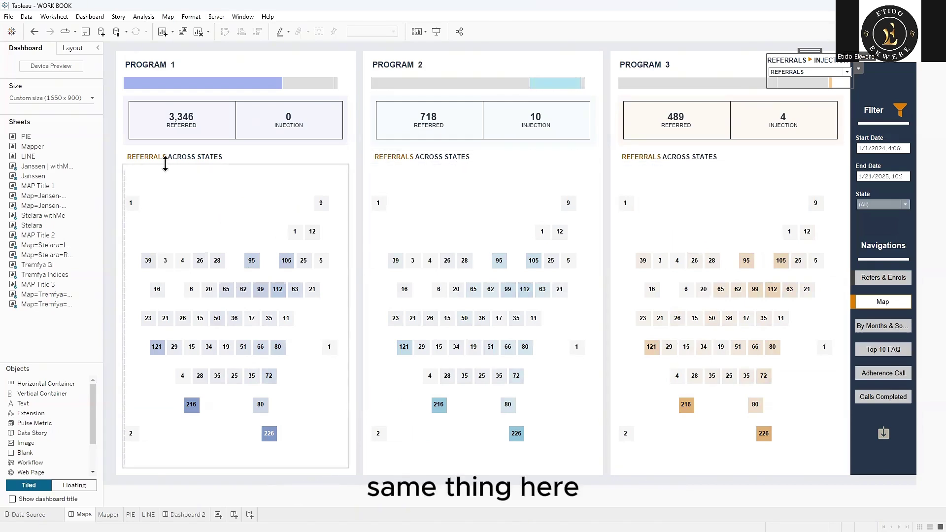
pyautogui.moveTo(246, 329)
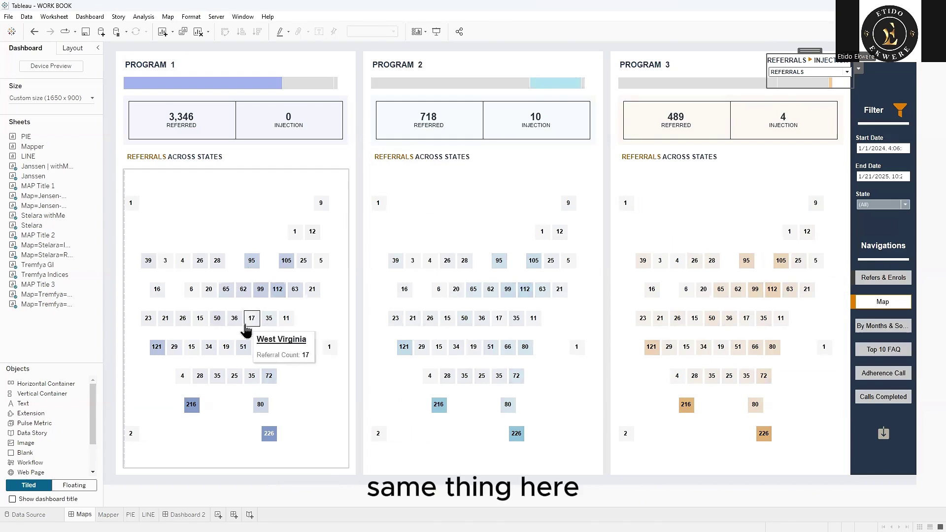
pyautogui.click(813, 74)
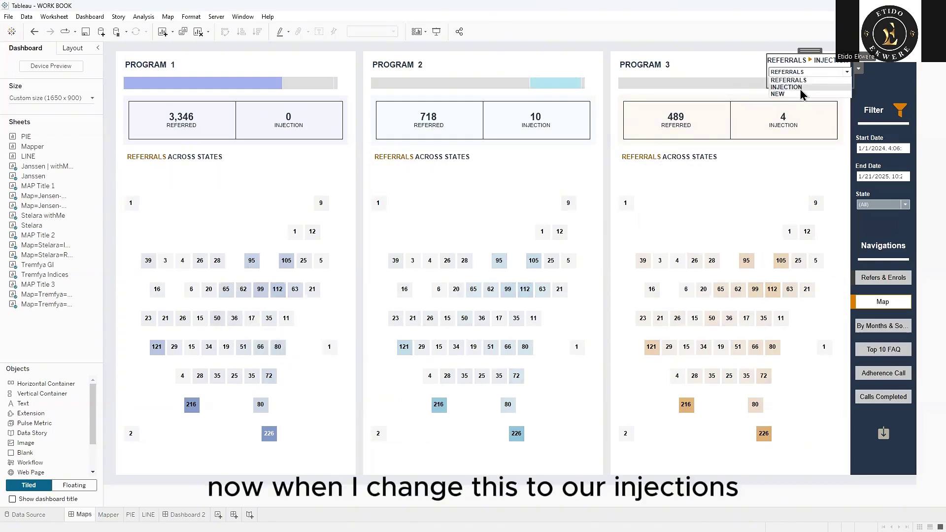
pyautogui.click(800, 88)
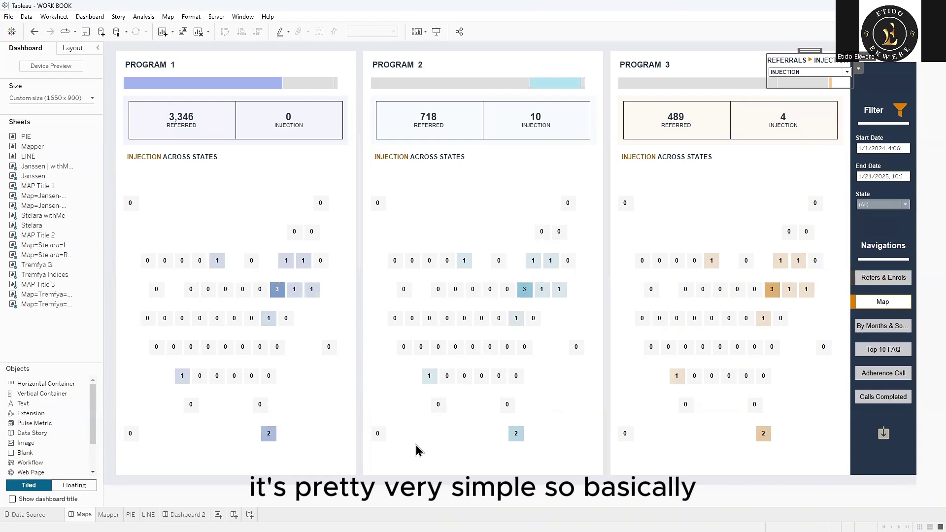
# Step: Examine the Mapper, PIE and LINE charts on Dashboard 2 and in their individual worksheets
pyautogui.hotkey('alt', 'Tab')
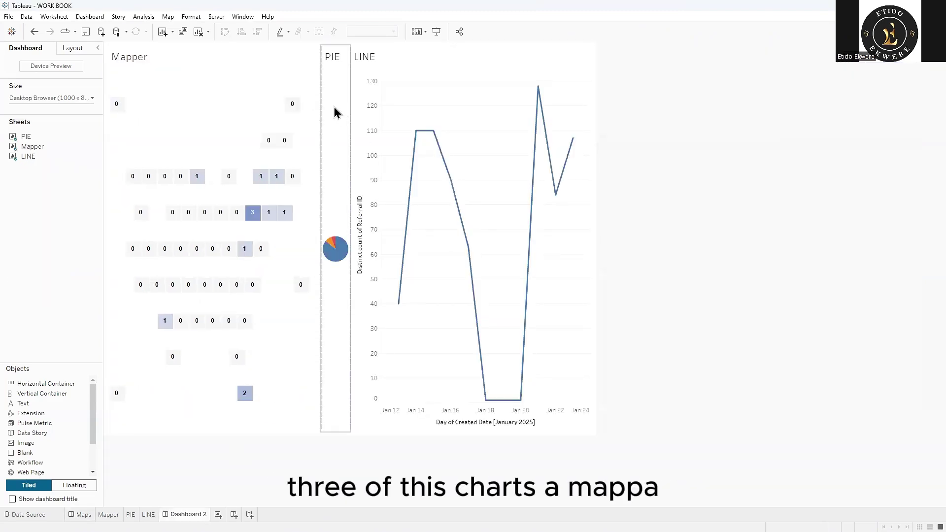
pyautogui.click(175, 89)
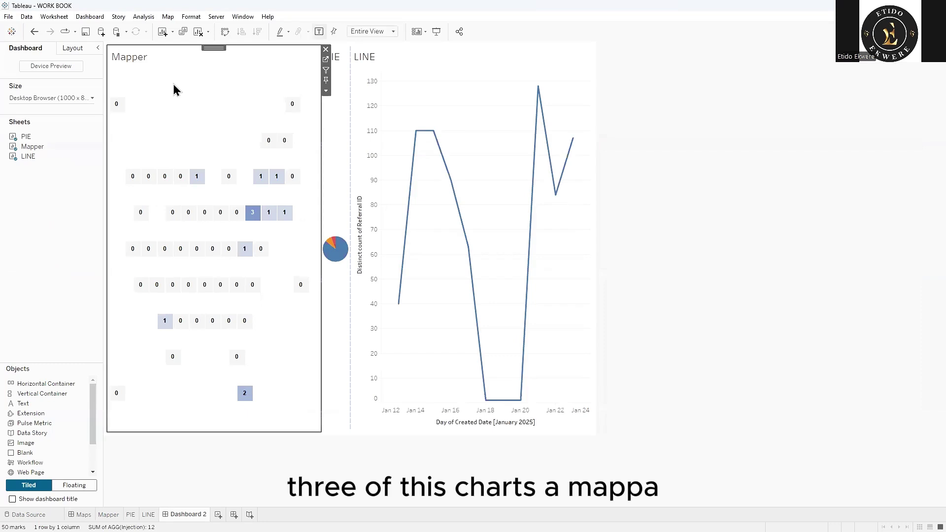
pyautogui.click(336, 106)
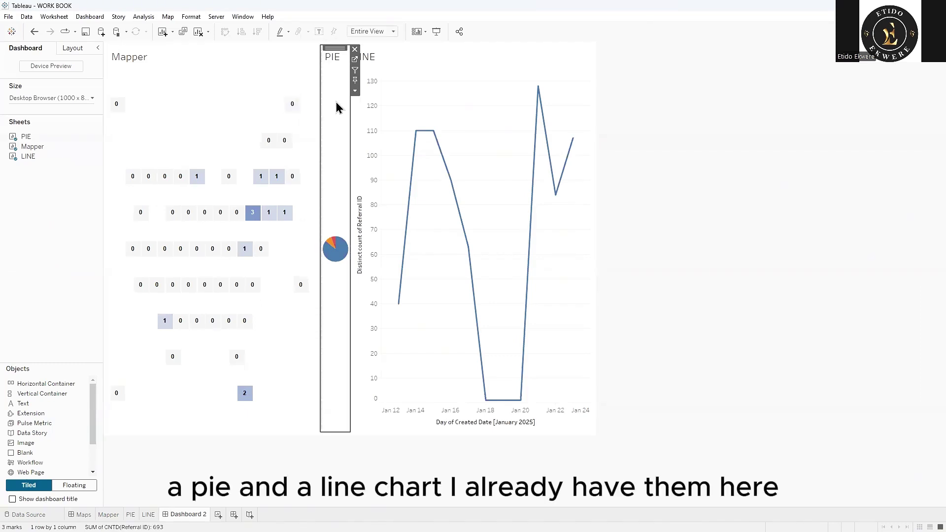
pyautogui.click(477, 76)
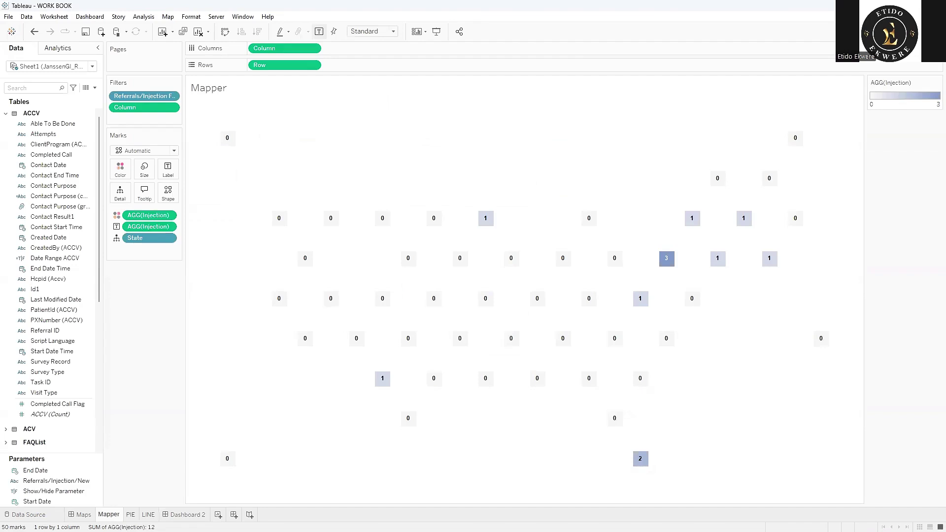
pyautogui.click(130, 515)
pyautogui.click(148, 515)
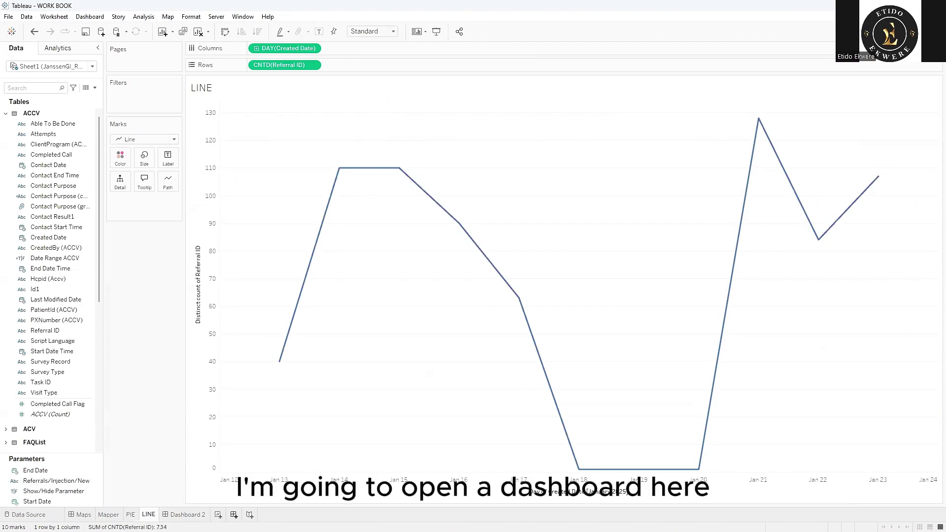
# Step: Create a new dashboard and place a tiled horizontal container across its empty canvas
pyautogui.click(234, 515)
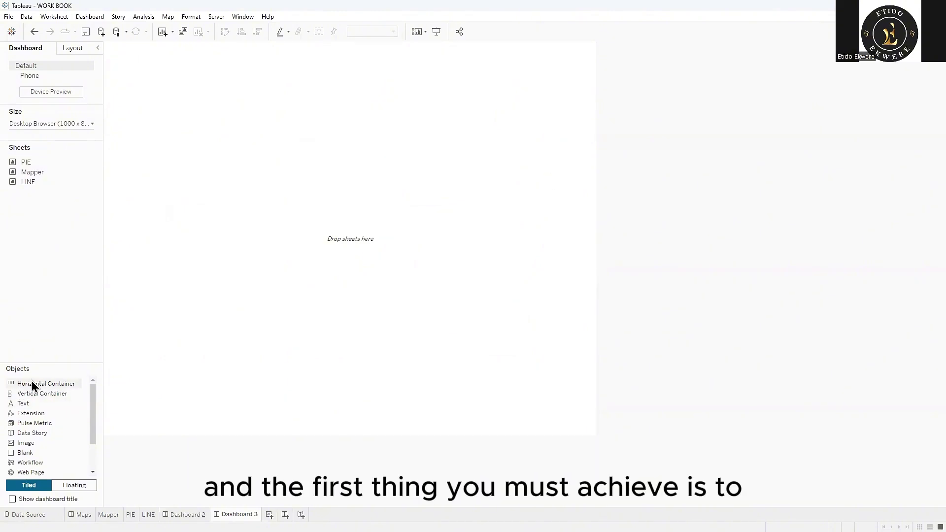
pyautogui.moveTo(32, 382); pyautogui.dragTo(207, 323)
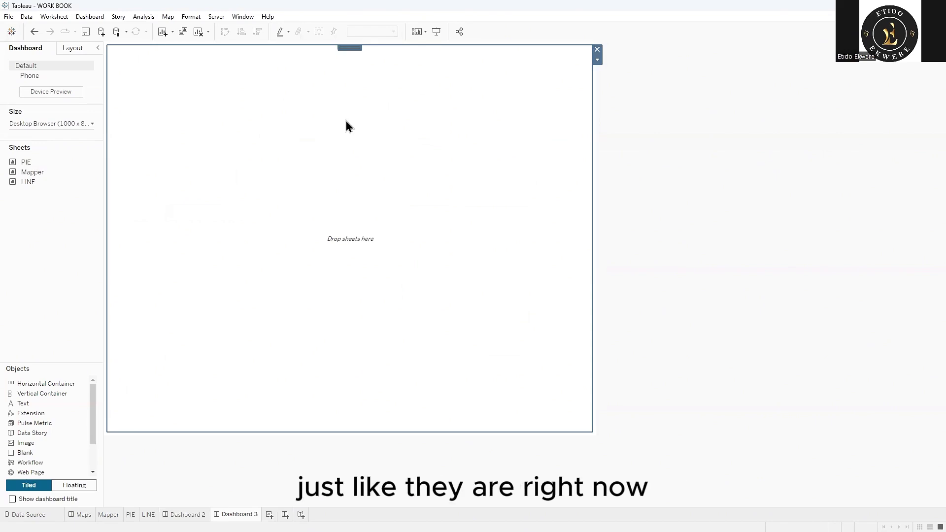
# Step: Place the PIE, LINE and Mapper sheets side by side in the horizontal container, with LINE in the middle
pyautogui.moveTo(67, 166)
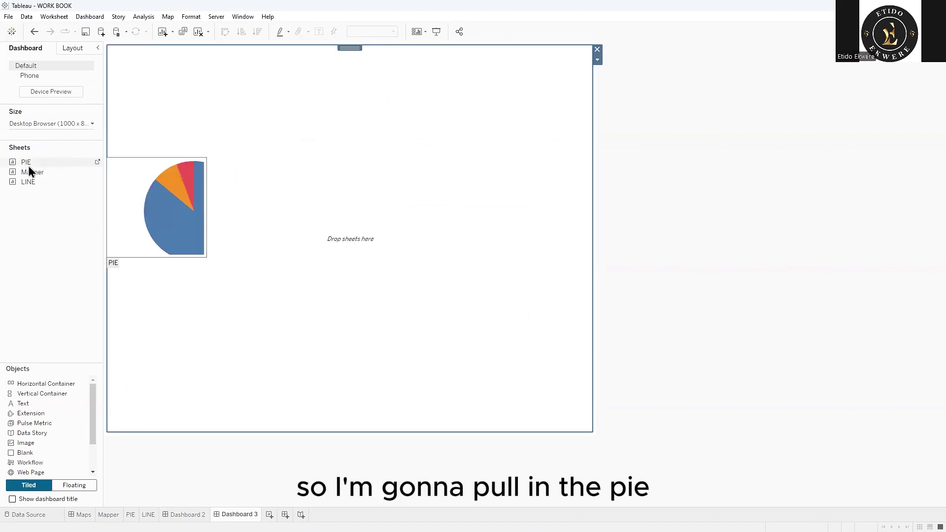
pyautogui.moveTo(28, 163); pyautogui.dragTo(193, 150)
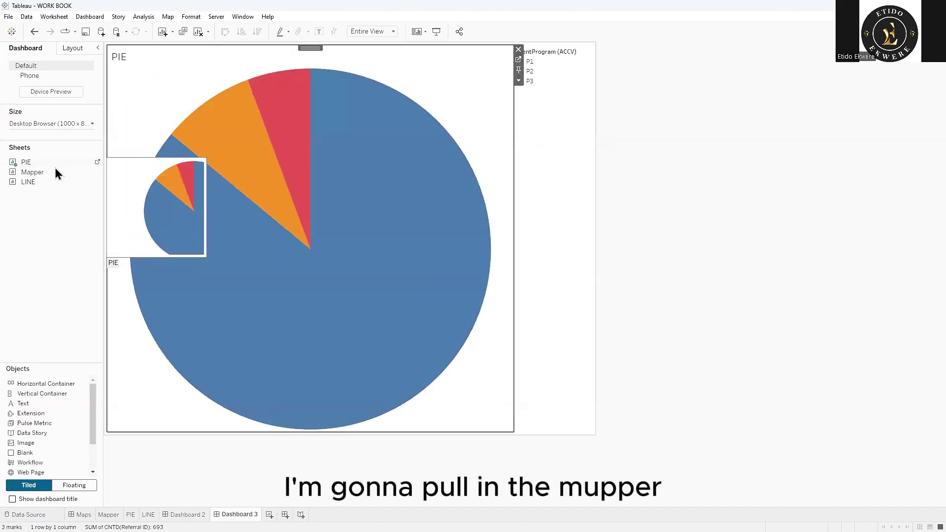
pyautogui.moveTo(58, 172); pyautogui.dragTo(430, 210)
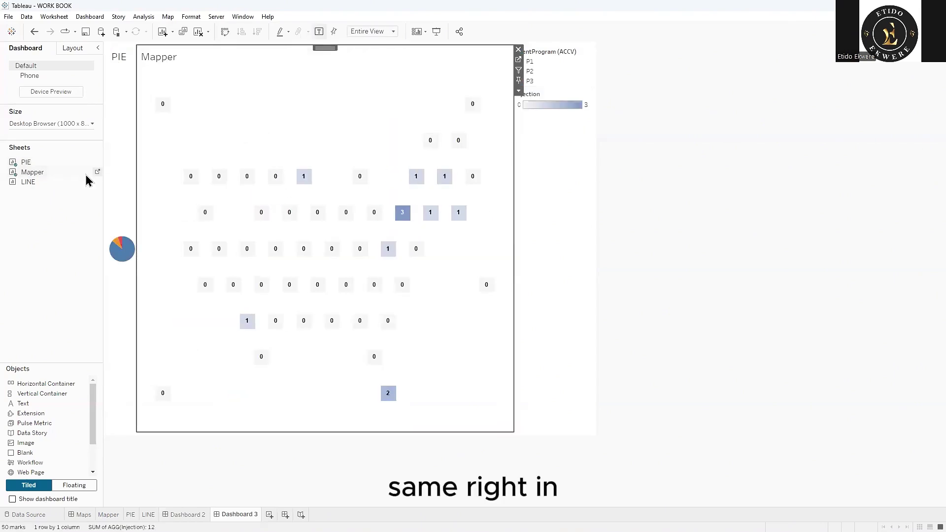
pyautogui.moveTo(27, 181); pyautogui.dragTo(151, 190)
# Step: Delete the layout container holding the ClientProgram and Injection legends from the dashboard
pyautogui.click(577, 150)
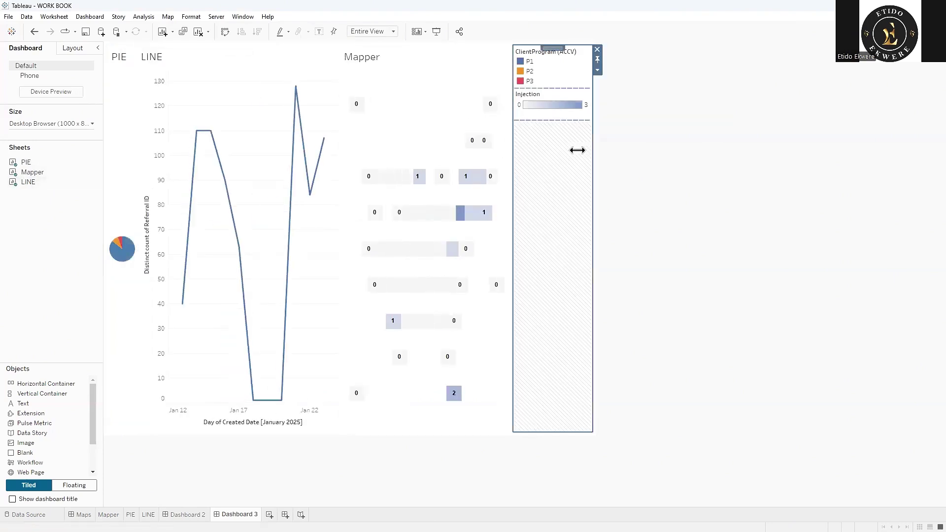
pyautogui.click(597, 49)
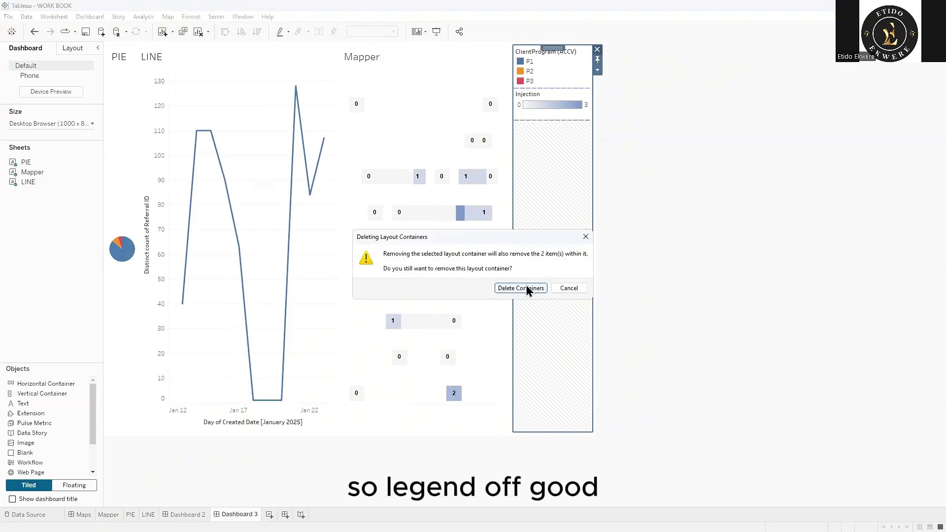
pyautogui.click(526, 288)
# Step: Distribute the contents of the horizontal container with the three charts evenly
pyautogui.click(466, 55)
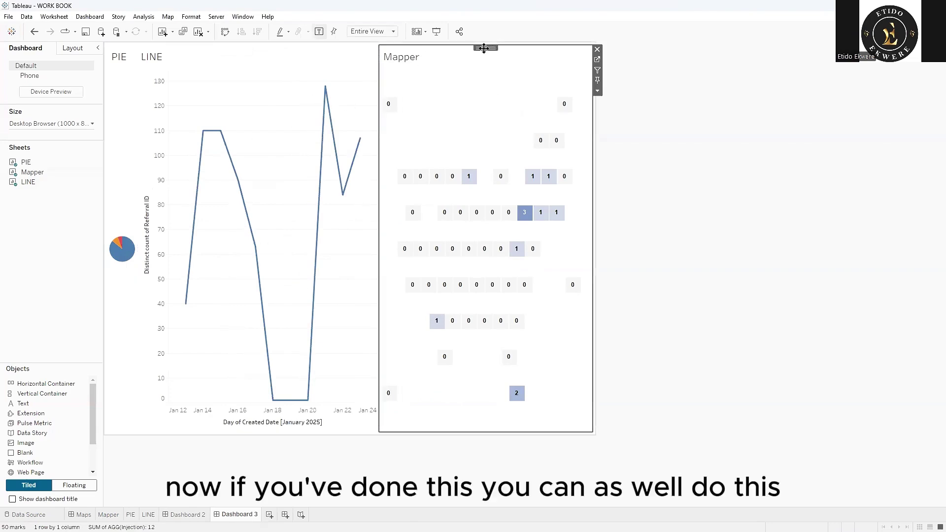
pyautogui.doubleClick(484, 47)
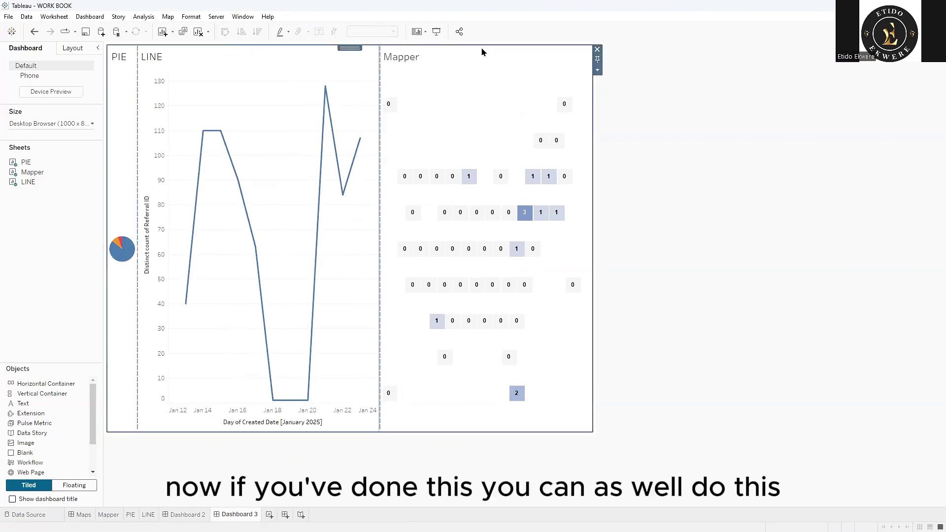
pyautogui.click(598, 70)
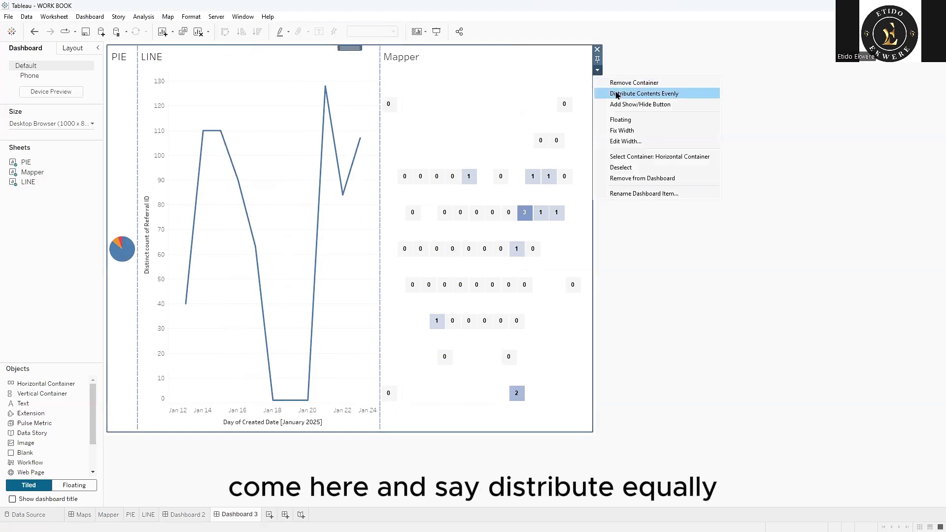
pyautogui.click(616, 94)
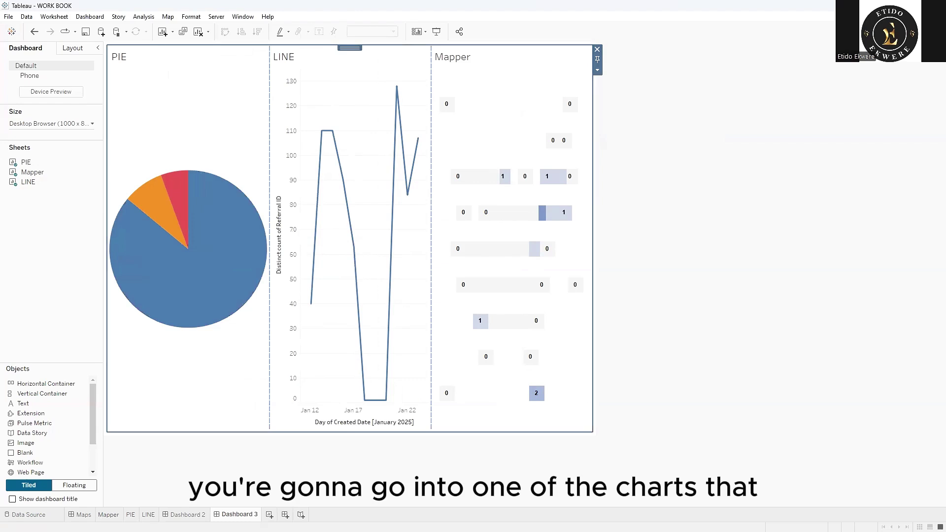
# Step: Start a new parameter from the Mapper worksheet, naming it LINE MAP PIE with the String data type
pyautogui.click(109, 515)
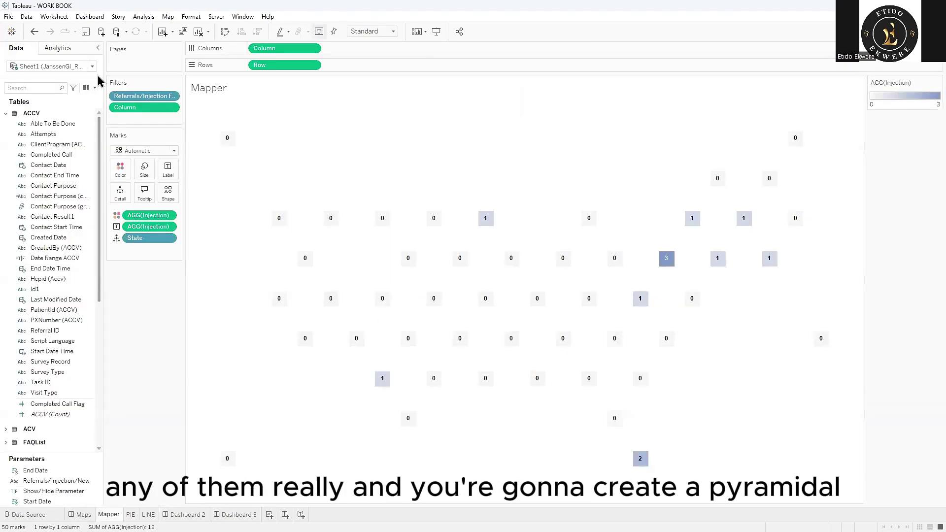
pyautogui.click(94, 88)
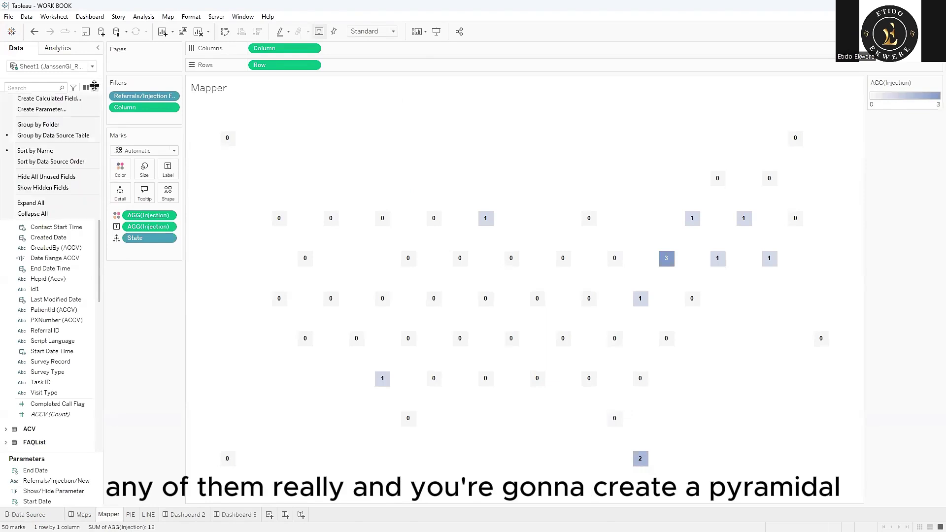
pyautogui.click(63, 109)
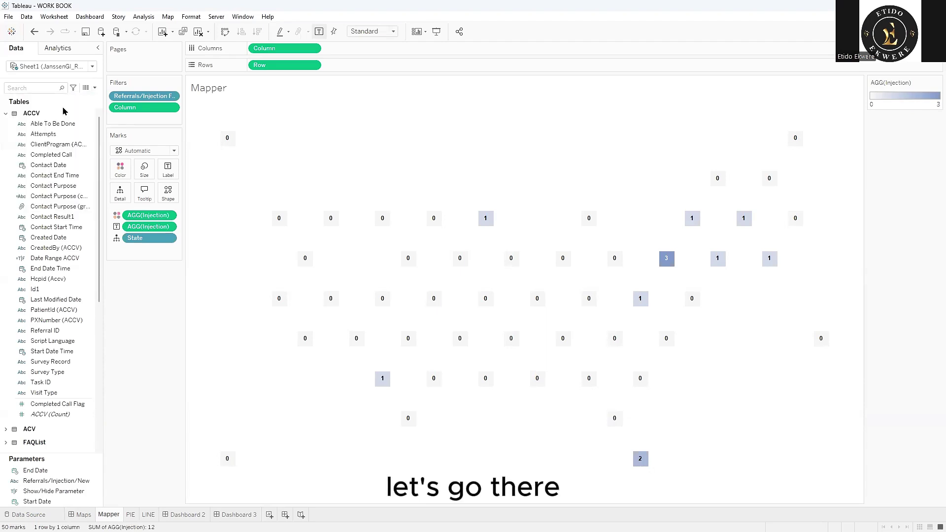
pyautogui.moveTo(410, 182); pyautogui.dragTo(310, 186)
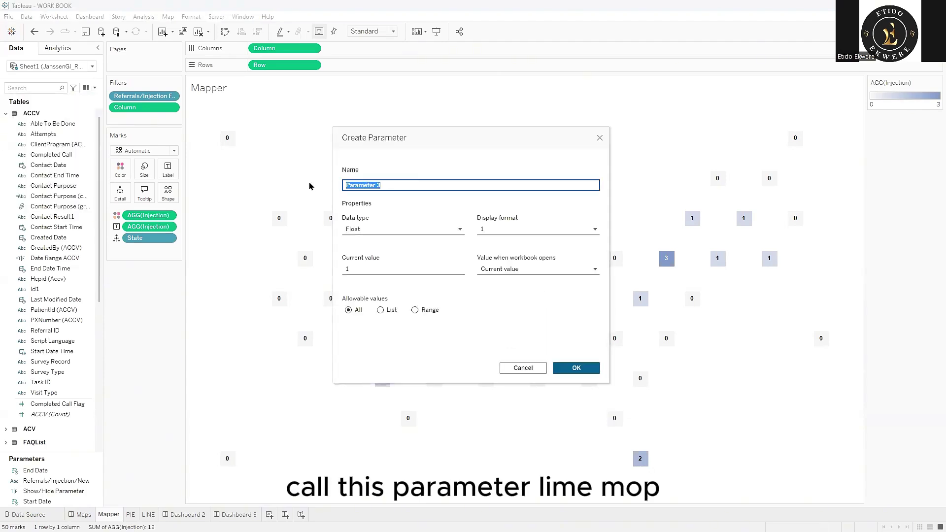
pyautogui.write('Li')
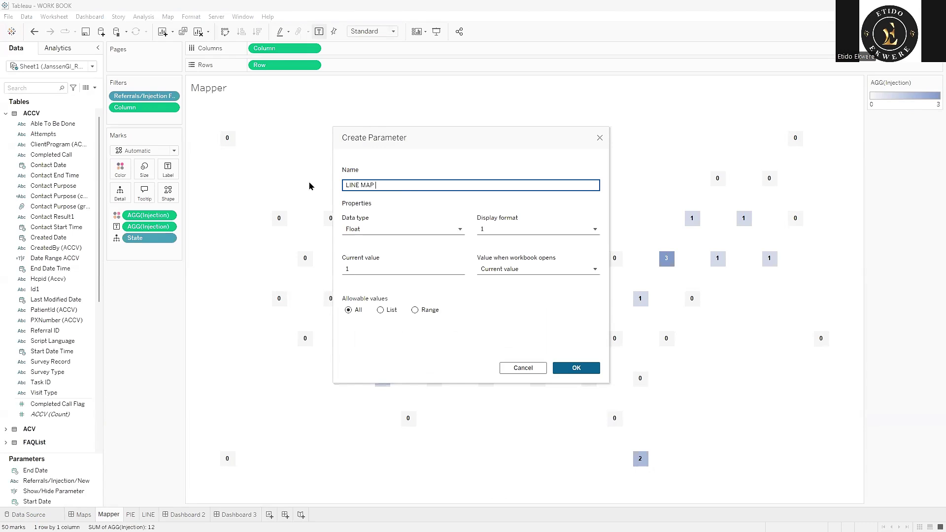
pyautogui.write(' PIE')
pyautogui.click(412, 232)
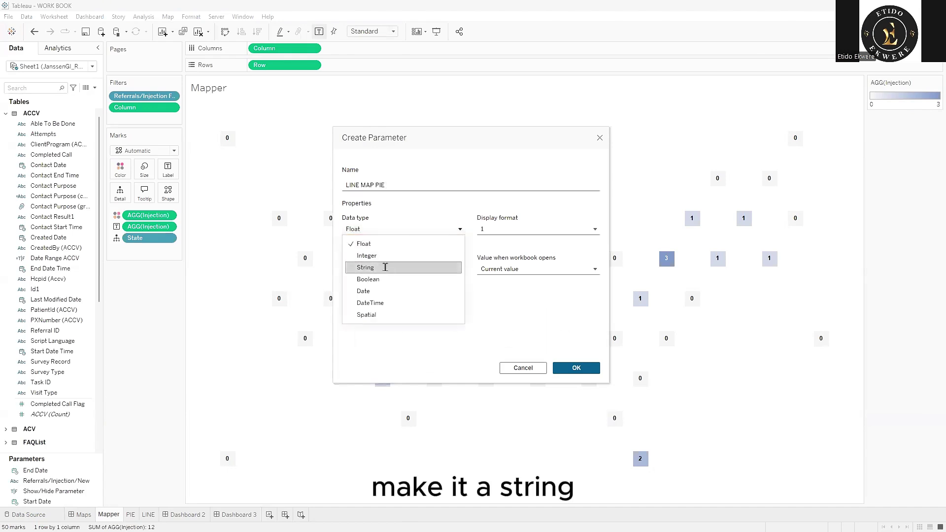
pyautogui.click(386, 267)
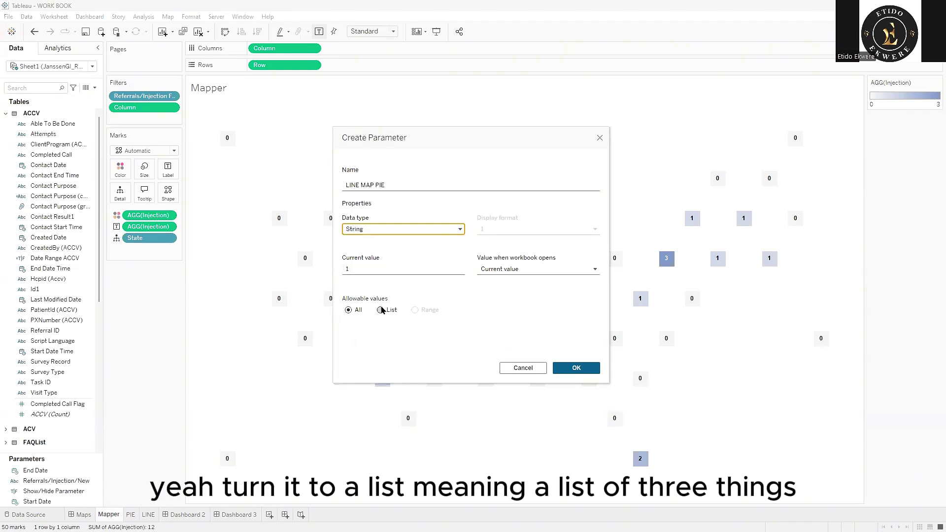
# Step: Restrict the parameter's allowable values to a list of LINE, MAP and PIE, and create the parameter
pyautogui.click(381, 310)
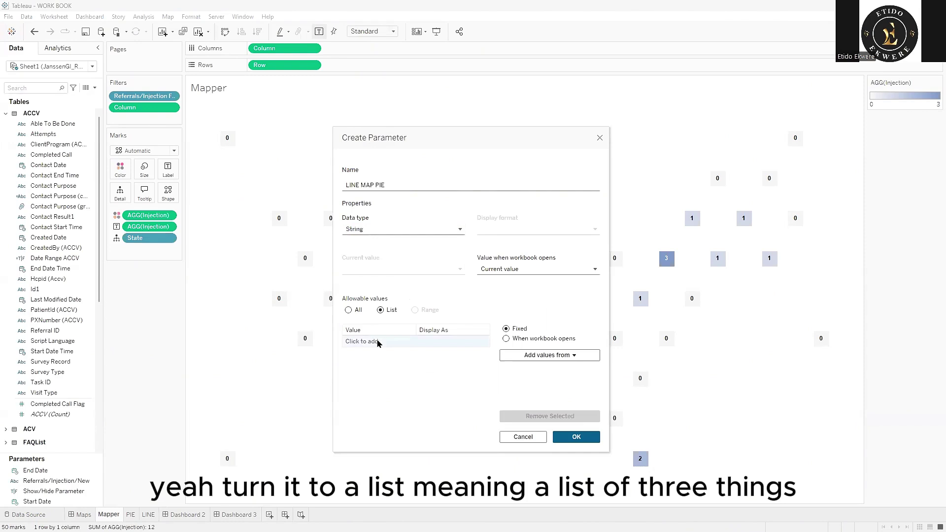
pyautogui.click(376, 343)
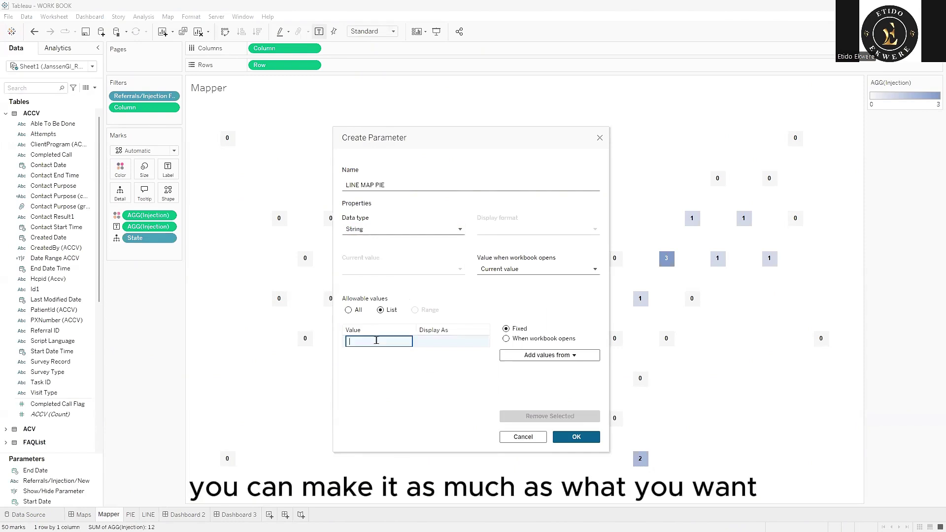
pyautogui.write('LINE')
pyautogui.press('Return')
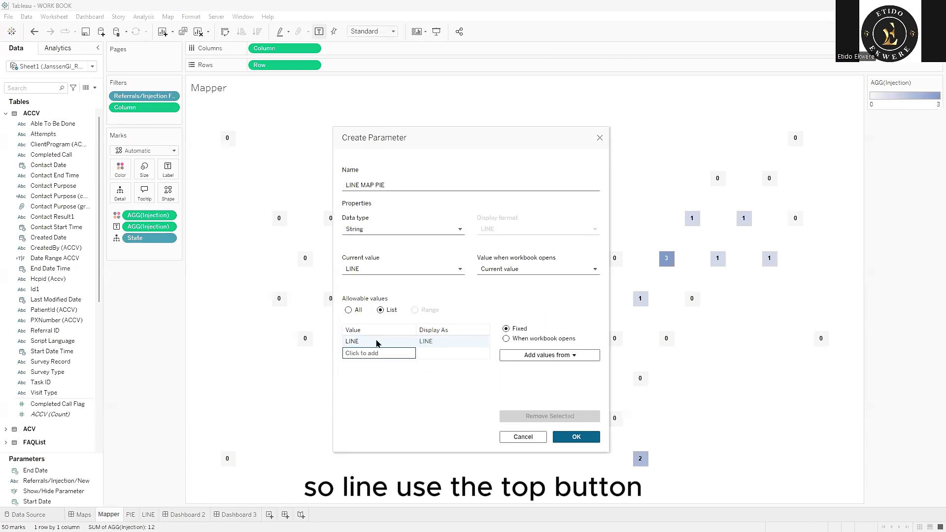
pyautogui.click(372, 351)
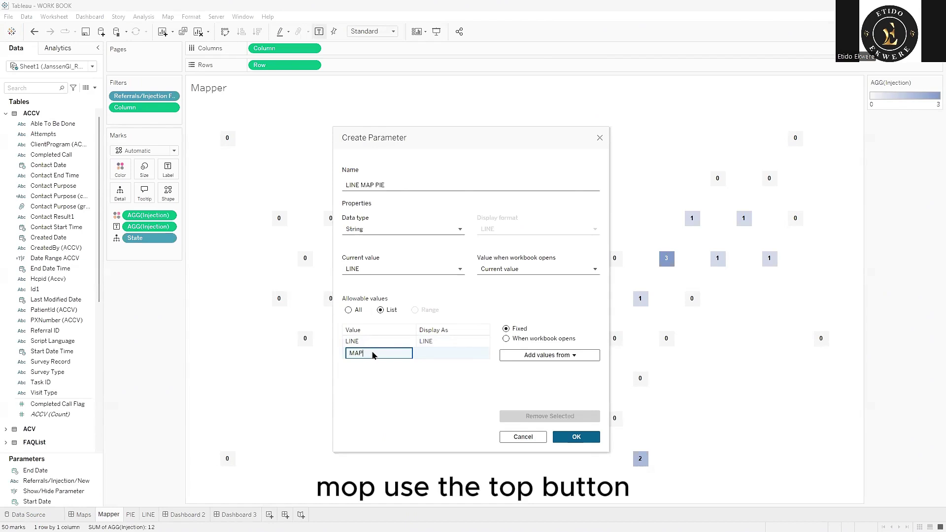
pyautogui.press('Return')
pyautogui.click(368, 364)
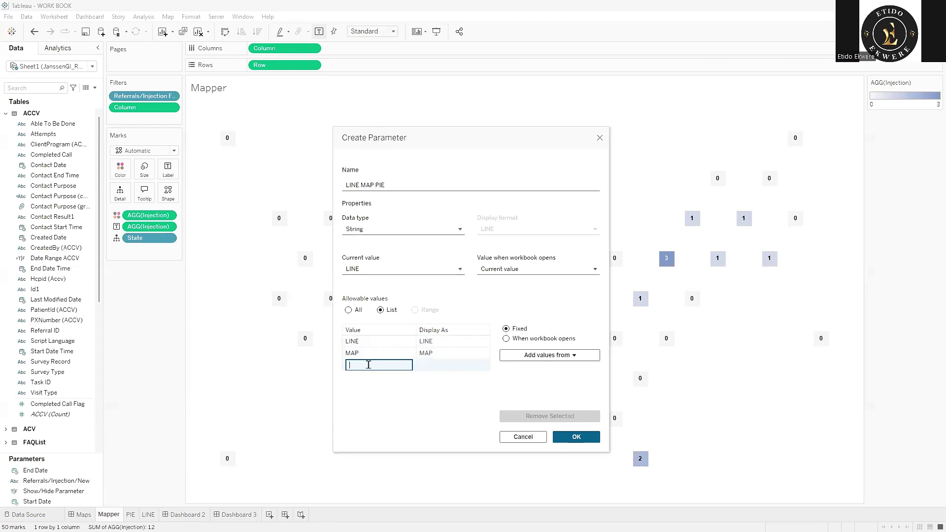
pyautogui.write('PIE')
pyautogui.press('Return')
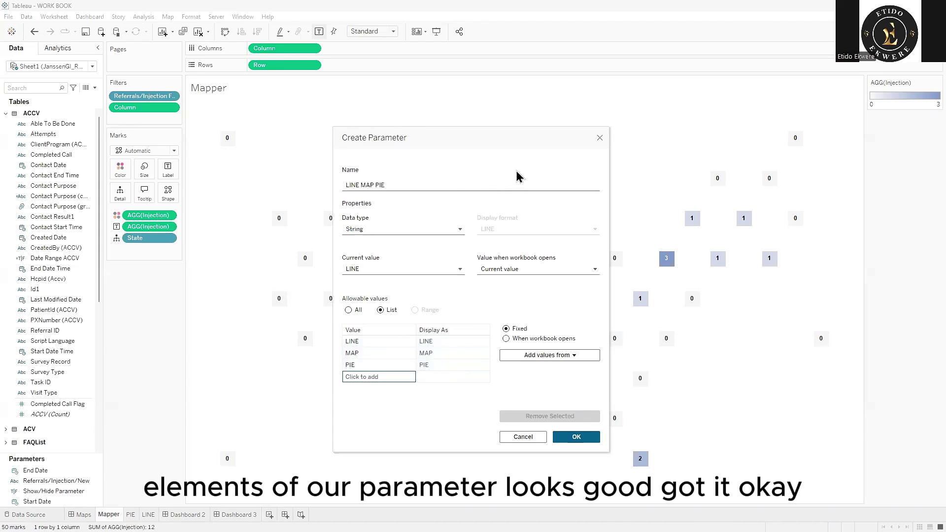
pyautogui.click(576, 438)
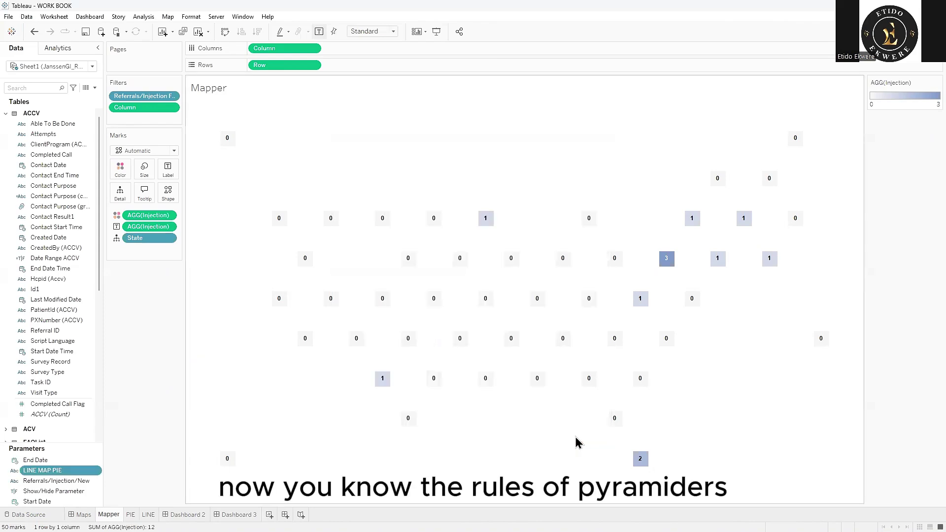
# Step: Create a calculated field named LINE MAP PIE FILTER from the LINE MAP PIE parameter, keeping the parameter as its formula
pyautogui.rightClick(99, 474)
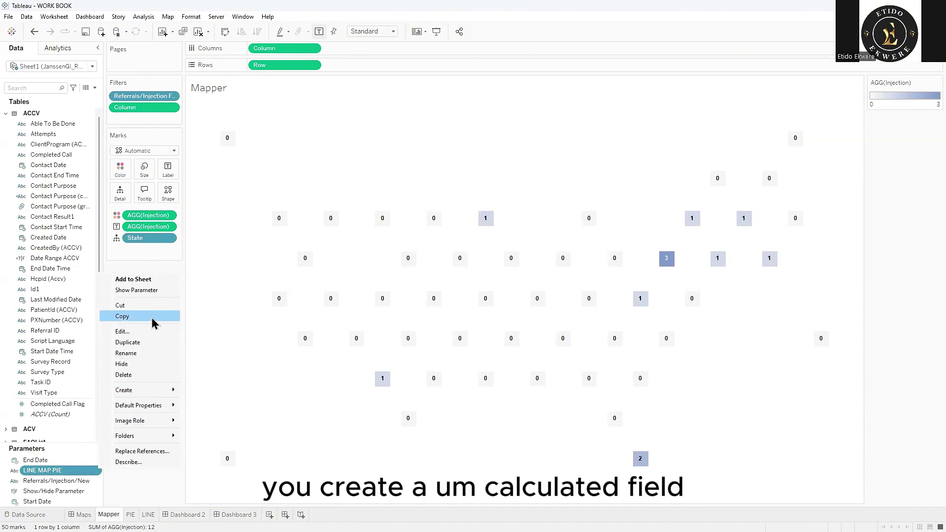
pyautogui.moveTo(148, 390)
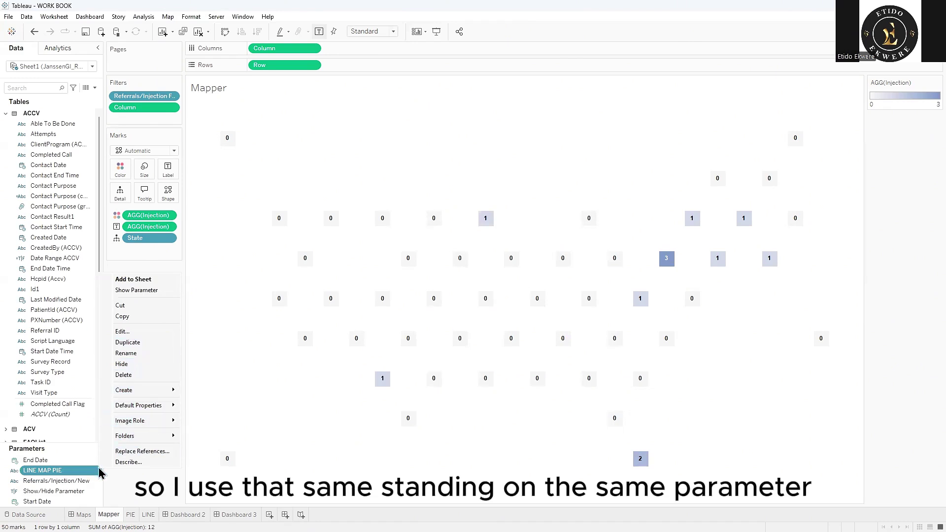
pyautogui.moveTo(166, 391)
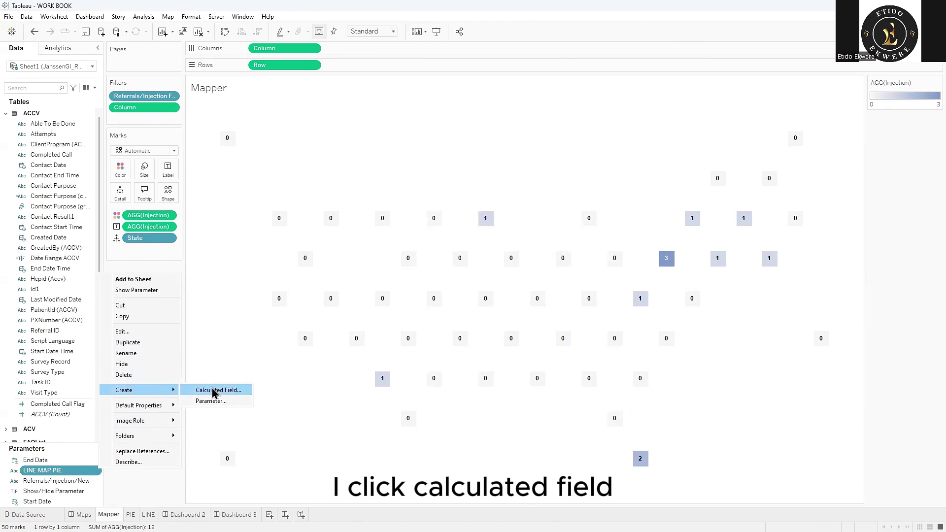
pyautogui.click(215, 390)
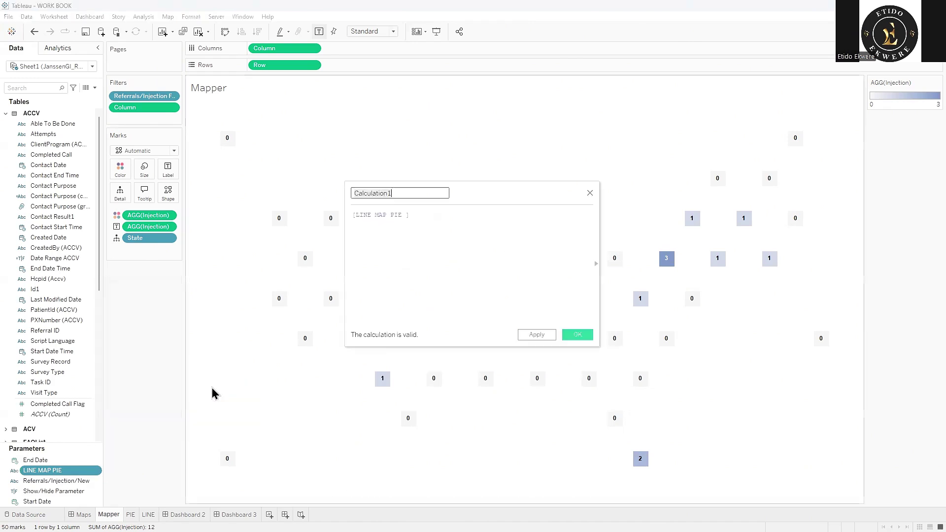
pyautogui.moveTo(402, 215); pyautogui.dragTo(357, 217)
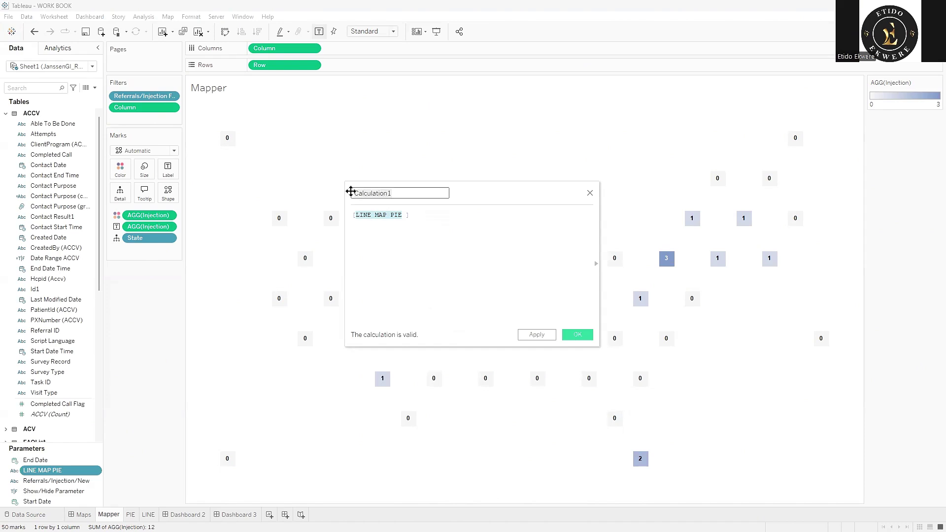
pyautogui.write('LINE MAP PIE')
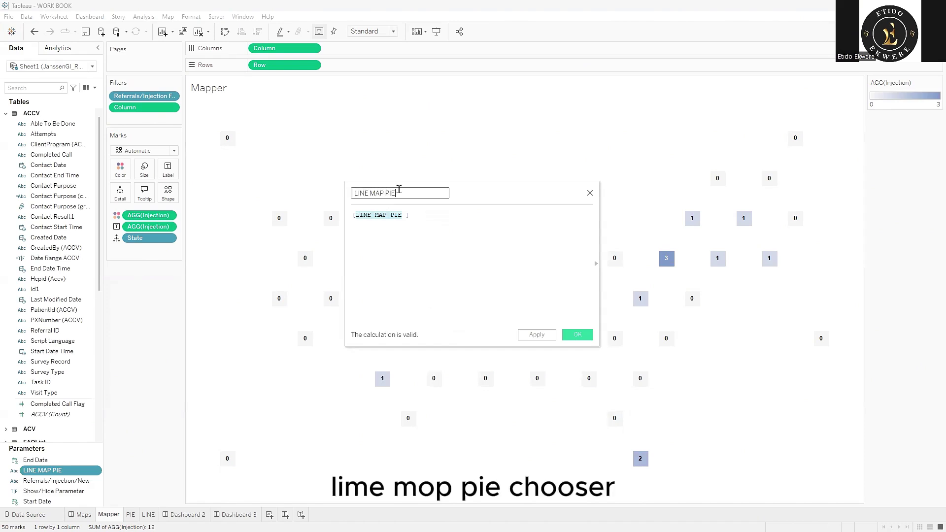
pyautogui.write('CH')
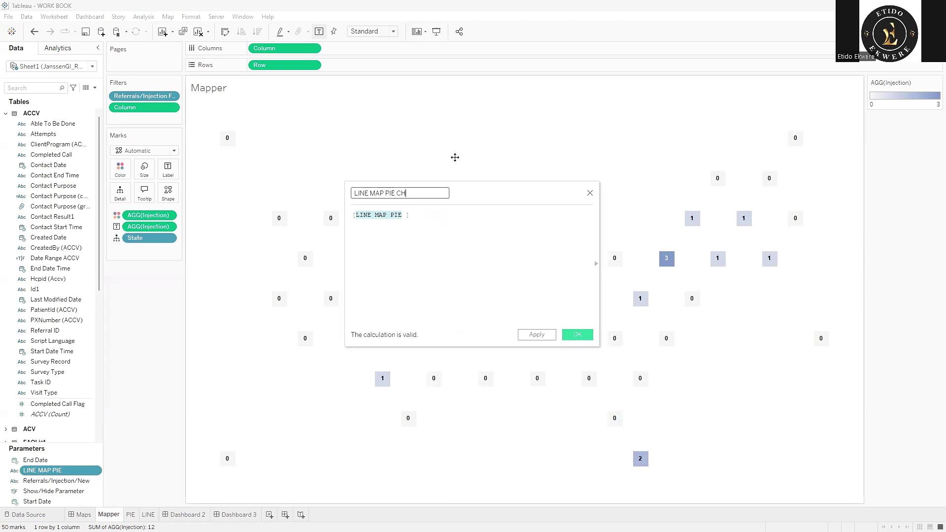
pyautogui.press('BackSpace')
pyautogui.press('BackSpace')
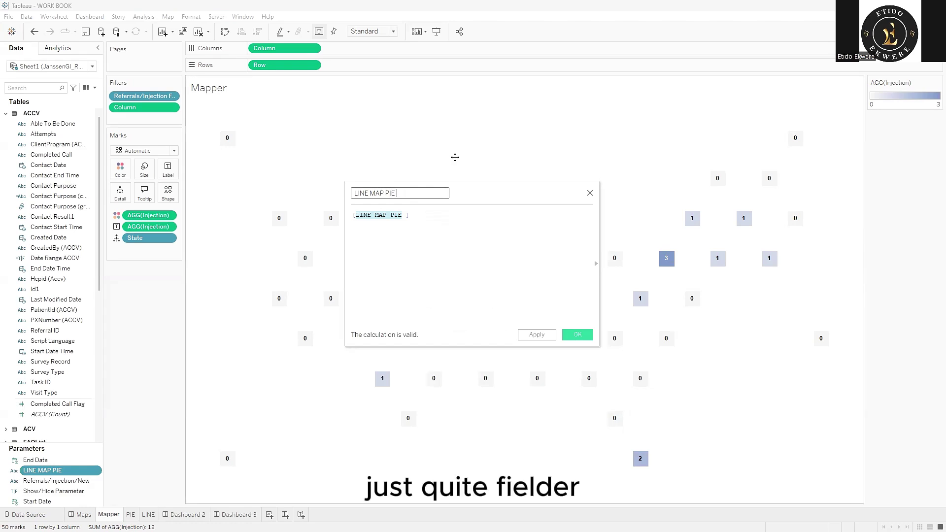
pyautogui.write('FILTER')
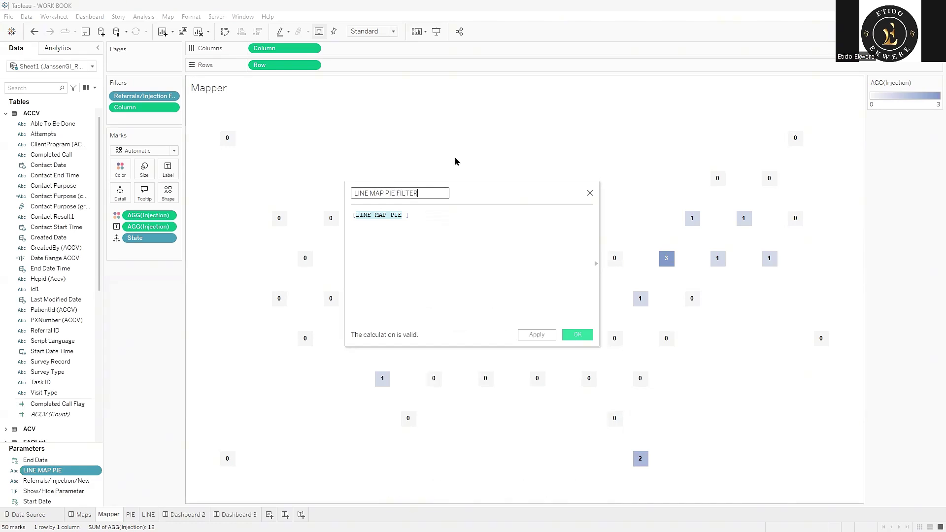
pyautogui.click(536, 335)
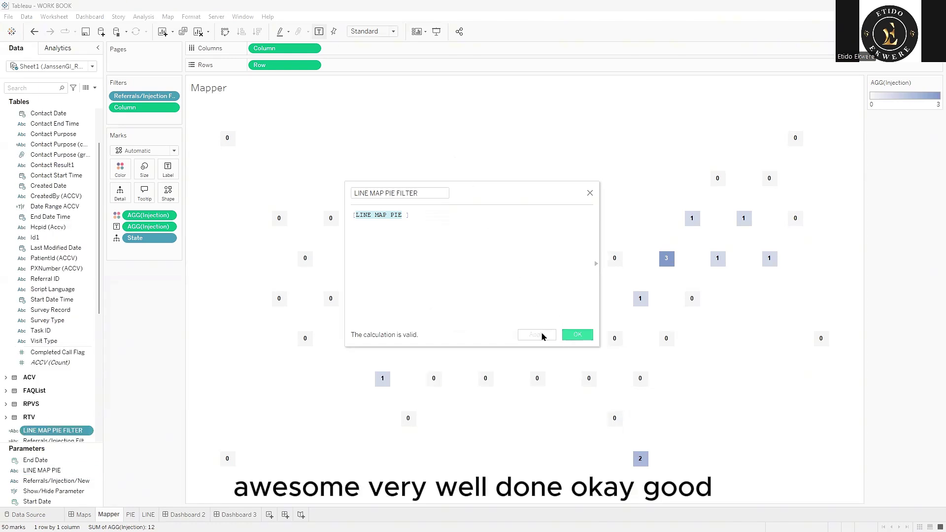
pyautogui.click(577, 335)
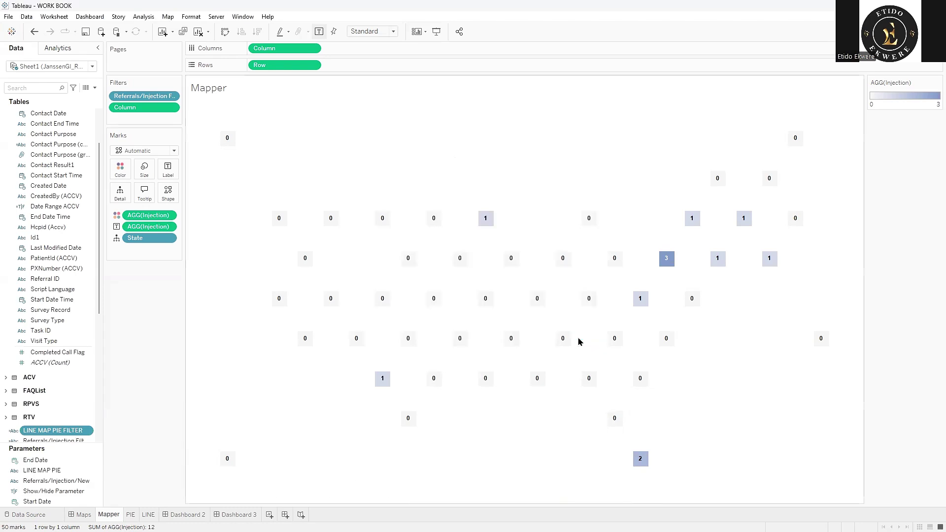
# Step: Remove the Referrals/Injection filter from the Mapper worksheet and start filtering it by the LINE MAP PIE FILTER field
pyautogui.click(173, 96)
pyautogui.click(160, 222)
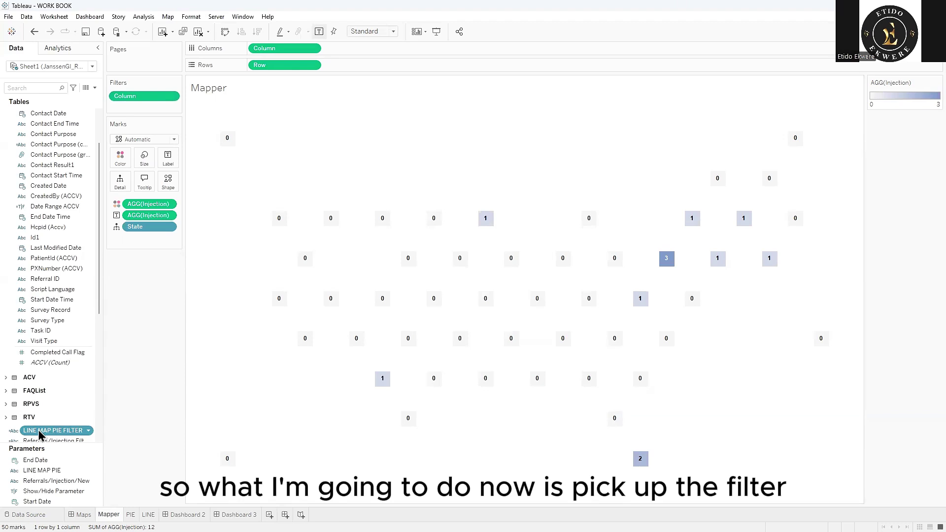
pyautogui.moveTo(39, 435); pyautogui.dragTo(132, 84)
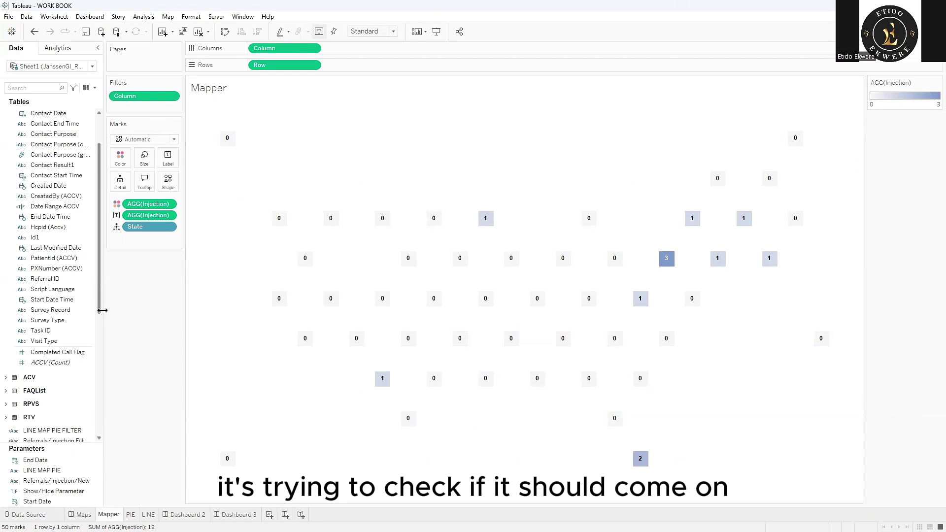
pyautogui.moveTo(99, 298); pyautogui.dragTo(159, 111)
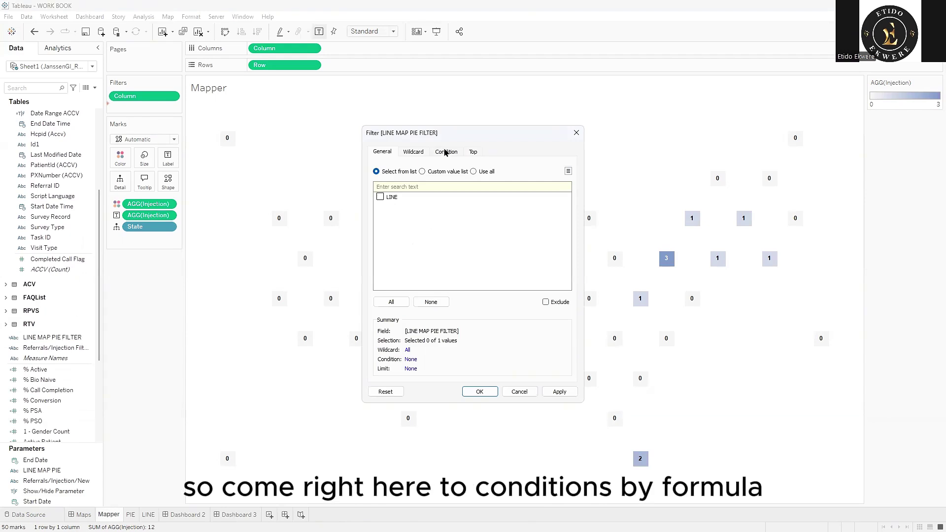
# Step: Define the Mapper filter's condition by formula, comparing [LINE MAP PIE FILTER] with MAP
pyautogui.click(446, 152)
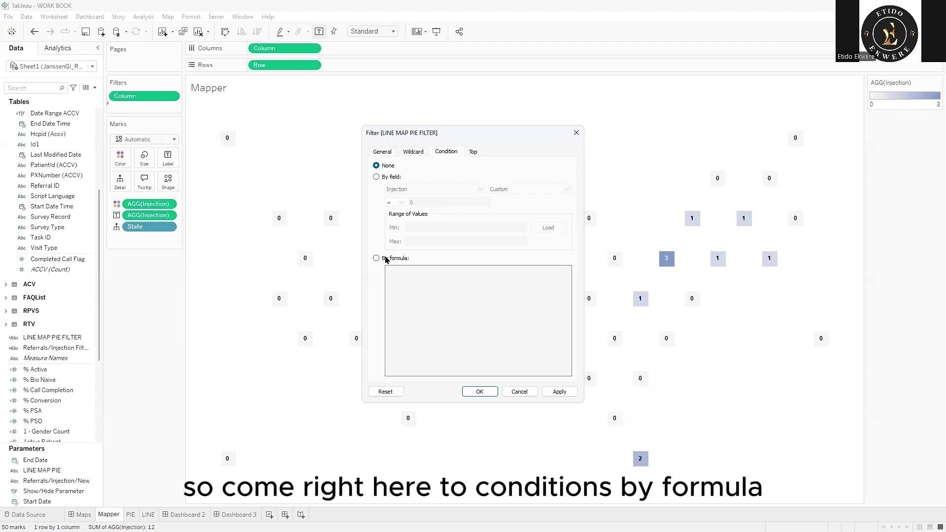
pyautogui.click(387, 259)
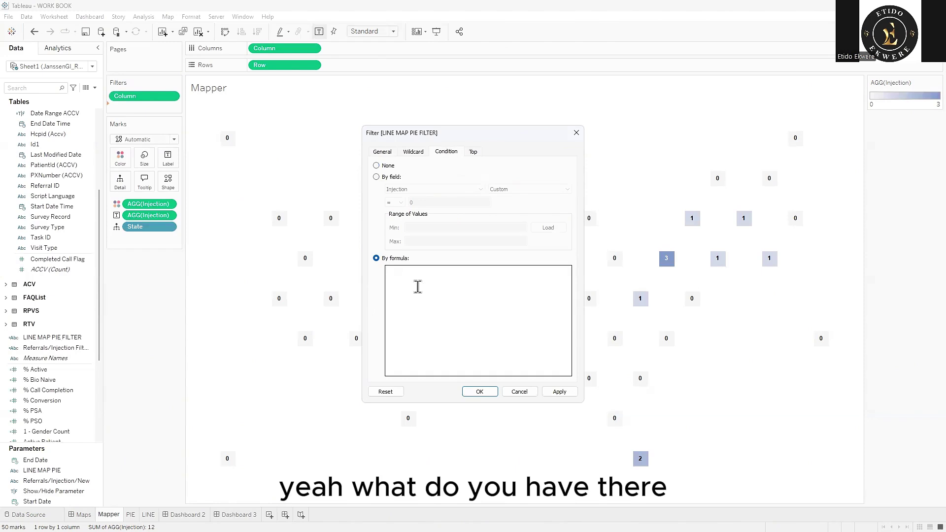
pyautogui.click(418, 287)
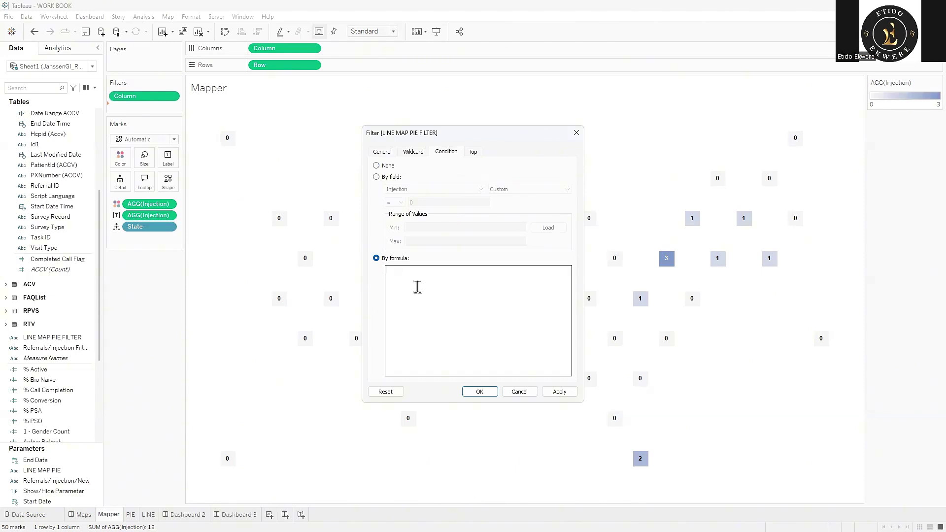
pyautogui.write('LIN')
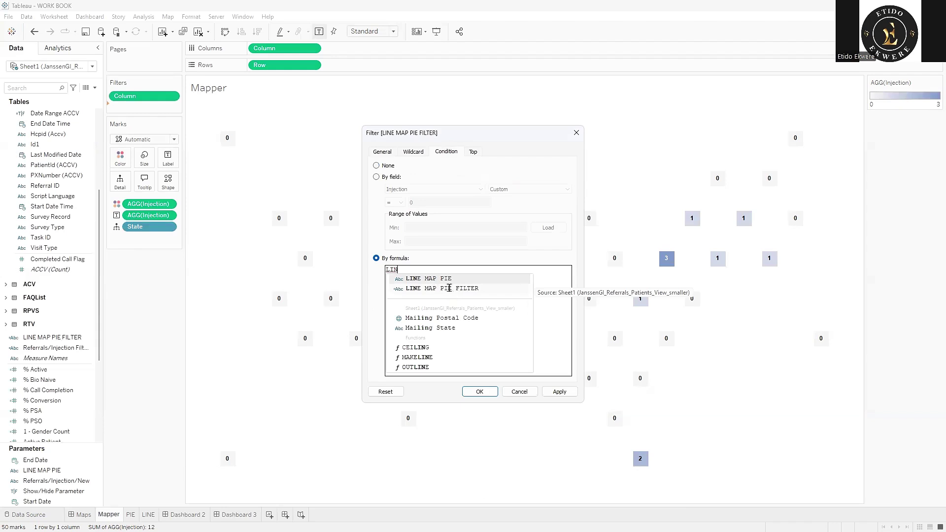
pyautogui.click(449, 288)
pyautogui.write('=')
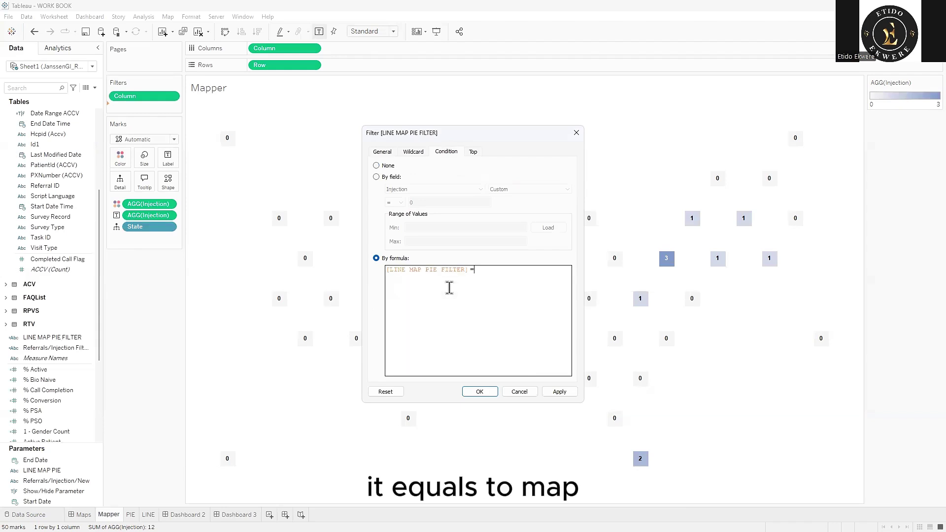
pyautogui.write(' MAP')
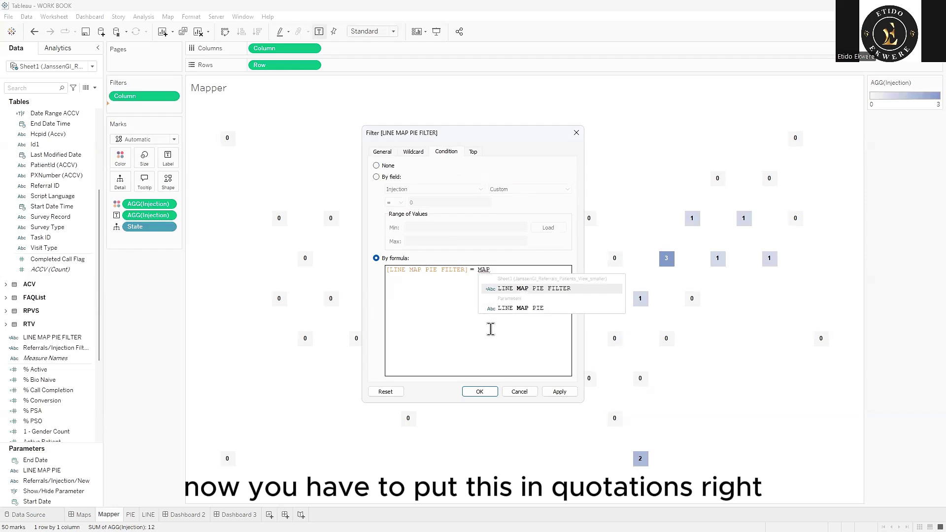
# Step: Enclose MAP in double quotation marks in the condition formula, and apply the filter to the Mapper worksheet
pyautogui.press('Left')
pyautogui.press('Left')
pyautogui.press('Left')
pyautogui.write('"')
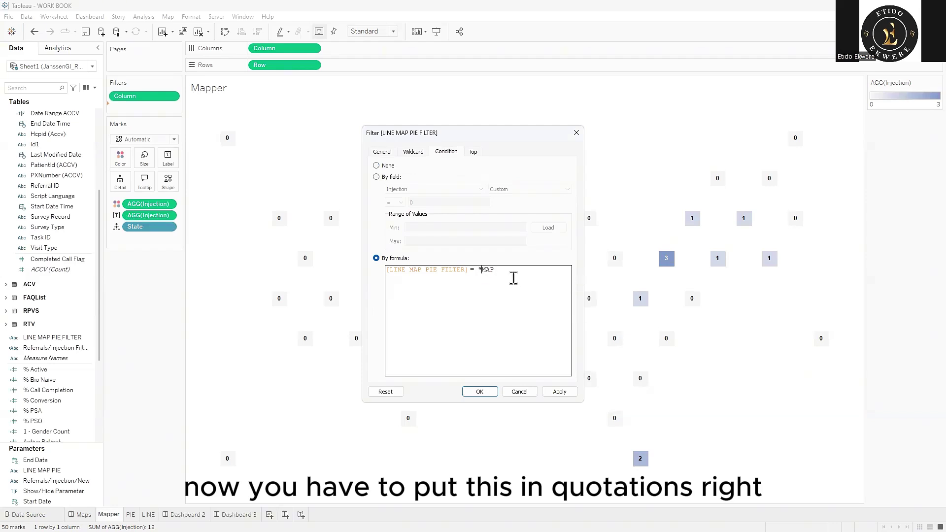
pyautogui.click(503, 273)
pyautogui.write('"')
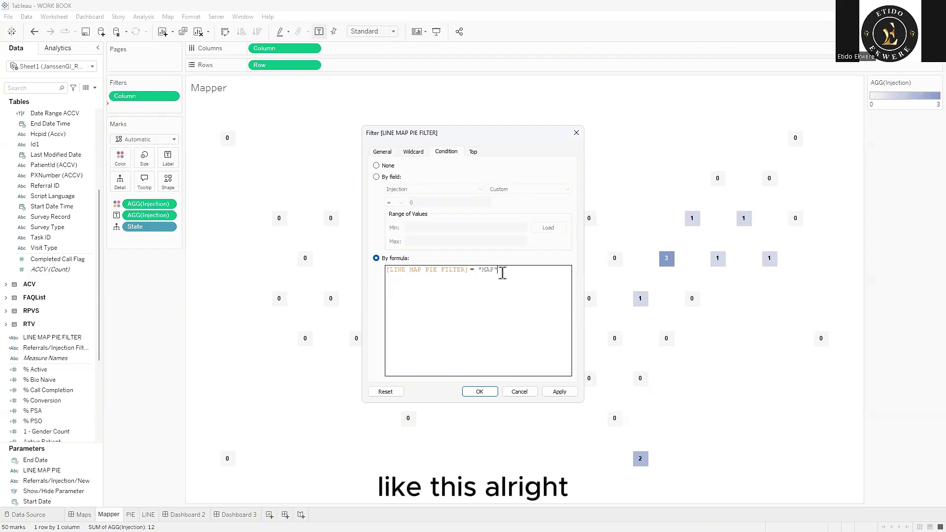
pyautogui.click(559, 393)
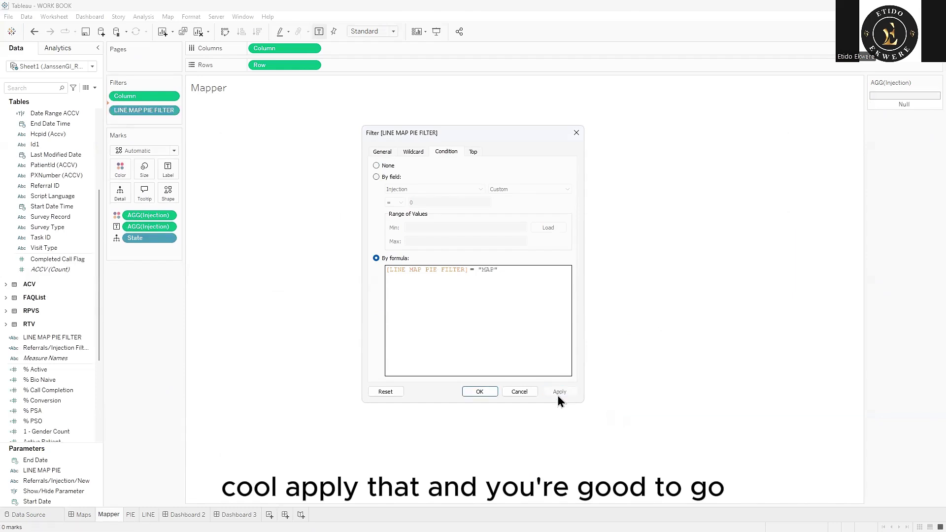
pyautogui.press('Return')
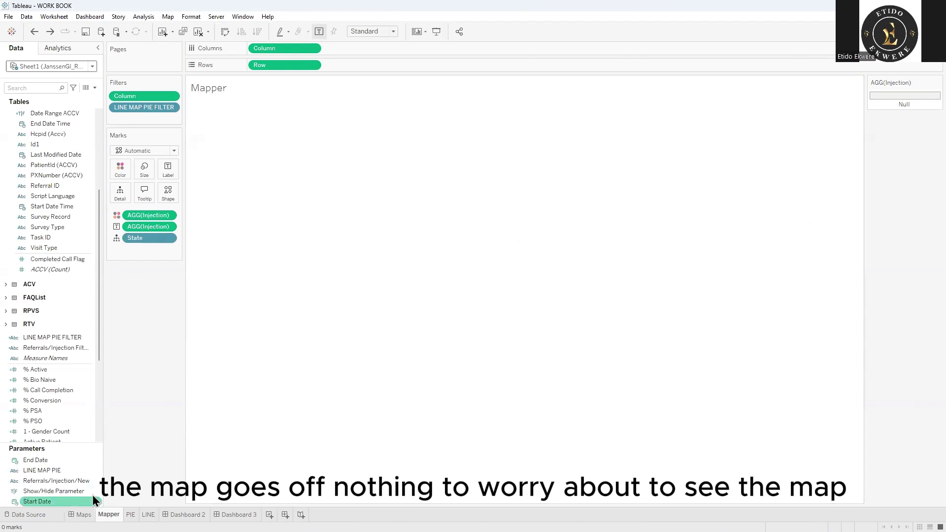
# Step: Show the LINE MAP PIE parameter control on the Mapper worksheet and set it to MAP
pyautogui.click(79, 471)
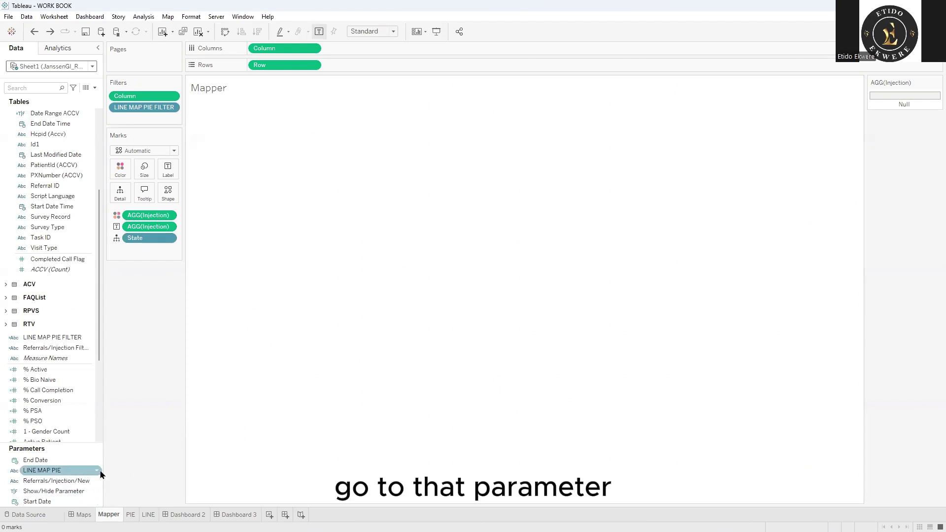
pyautogui.click(100, 472)
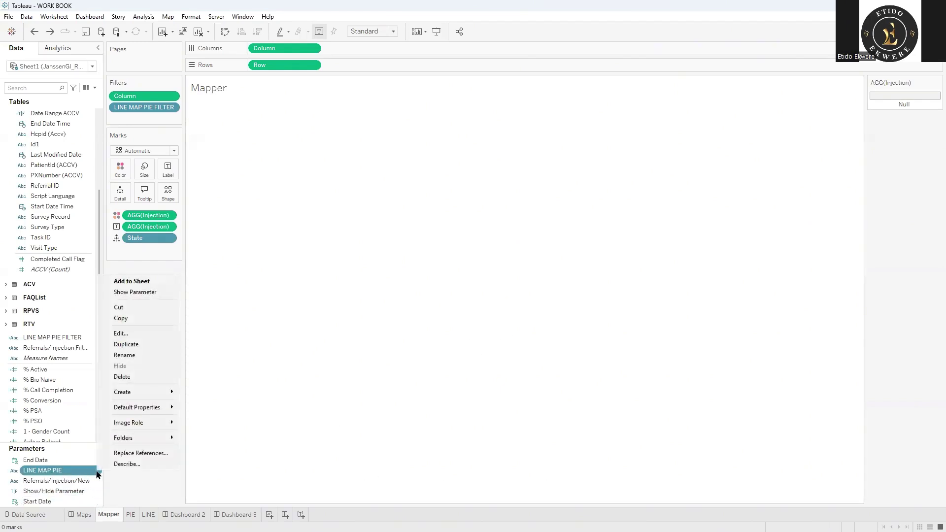
pyautogui.click(135, 292)
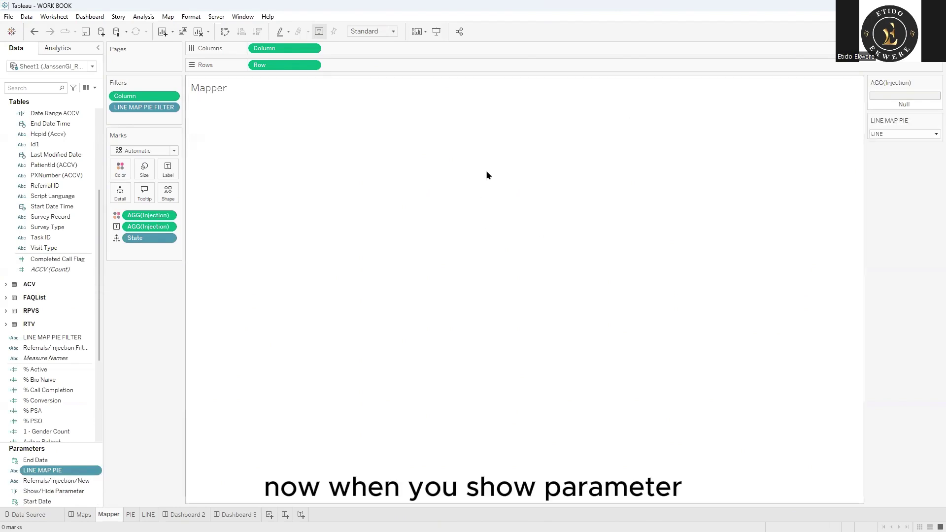
pyautogui.click(883, 137)
pyautogui.click(883, 152)
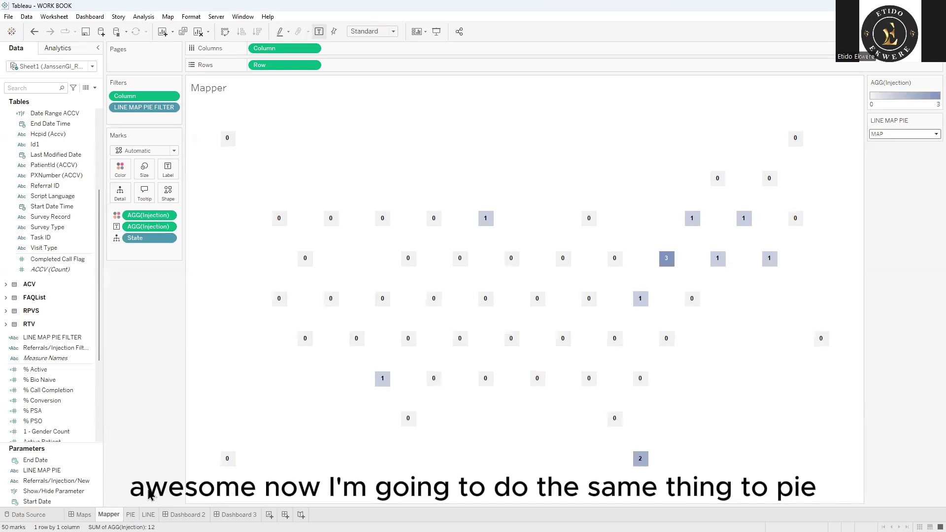
# Step: Start filtering the PIE worksheet by the LINE MAP PIE FILTER field
pyautogui.click(131, 515)
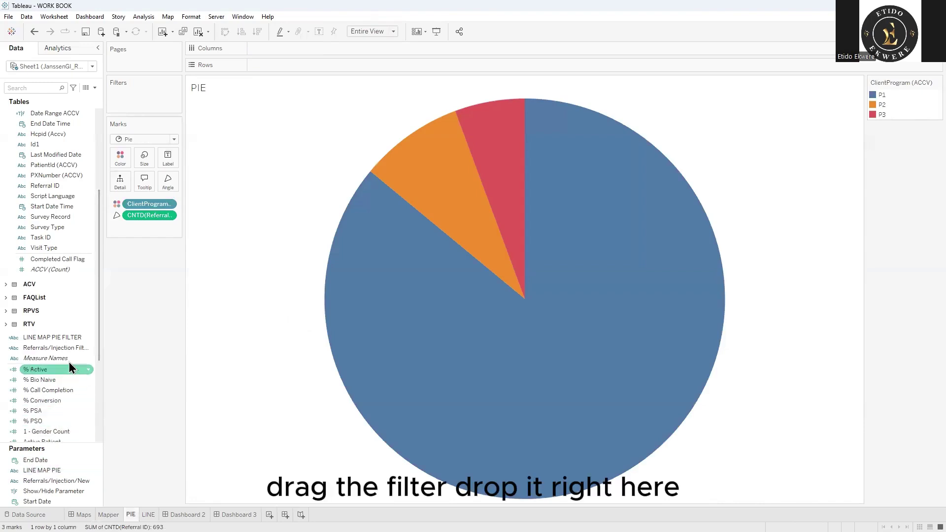
pyautogui.click(55, 340)
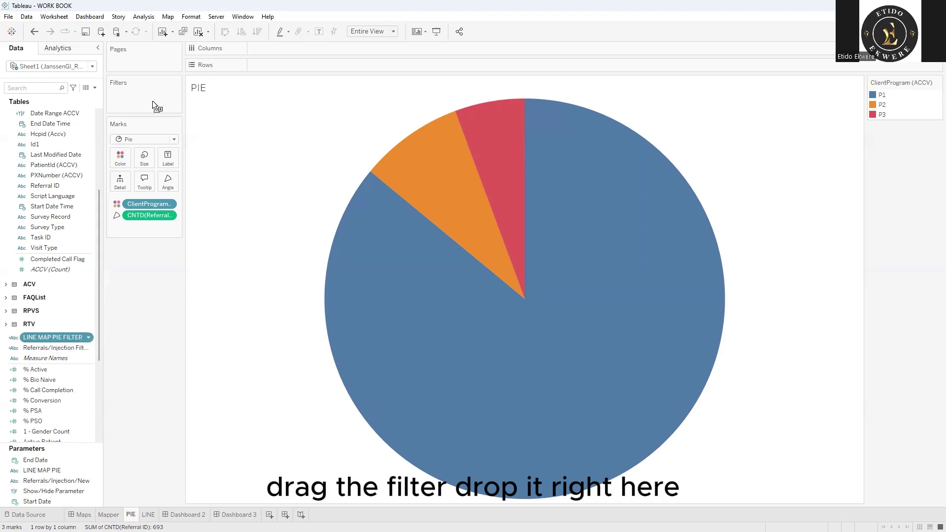
pyautogui.moveTo(152, 106); pyautogui.dragTo(151, 105)
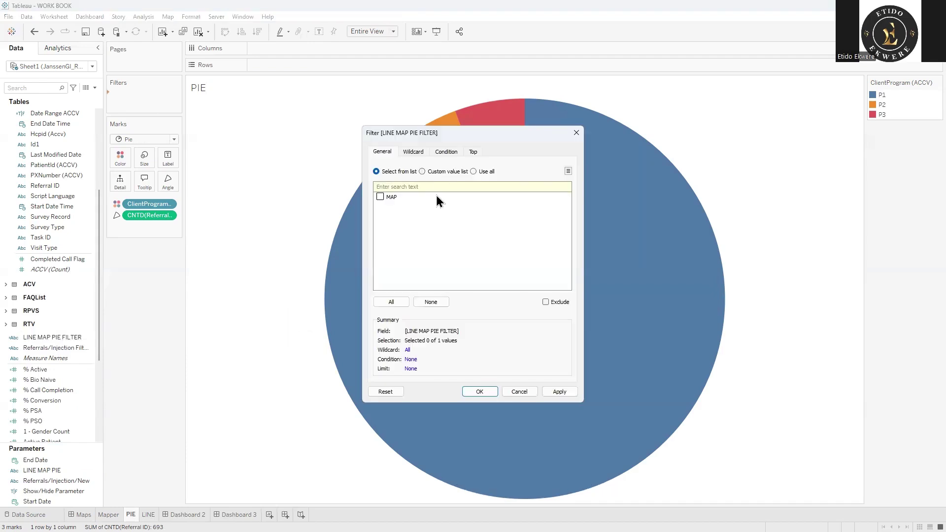
# Step: Set the PIE worksheet filter's condition by formula to [LINE MAP PIE FILTER] = "PIE" and apply it
pyautogui.click(446, 152)
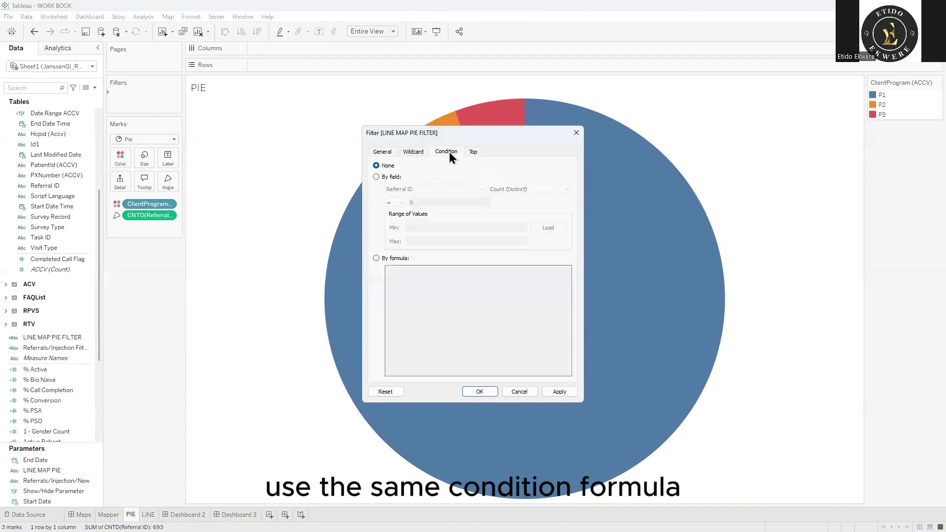
pyautogui.click(394, 258)
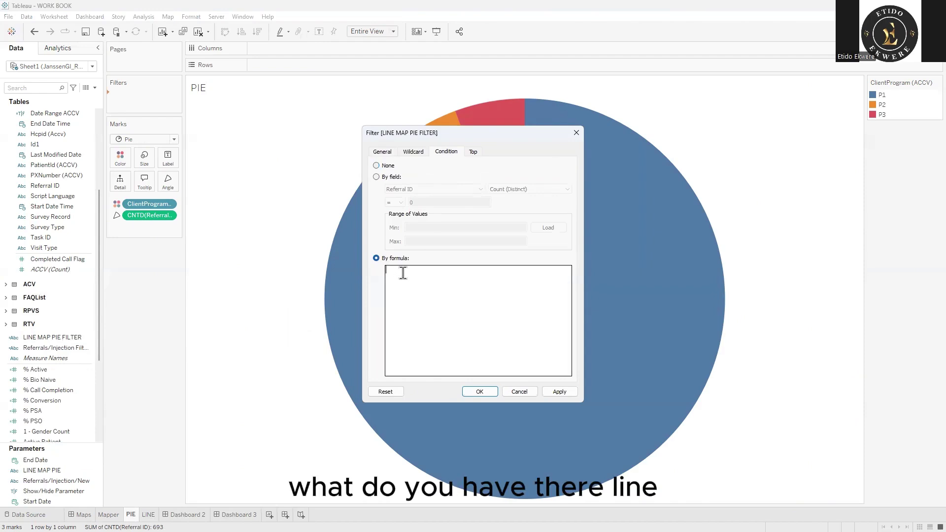
pyautogui.write('LINE')
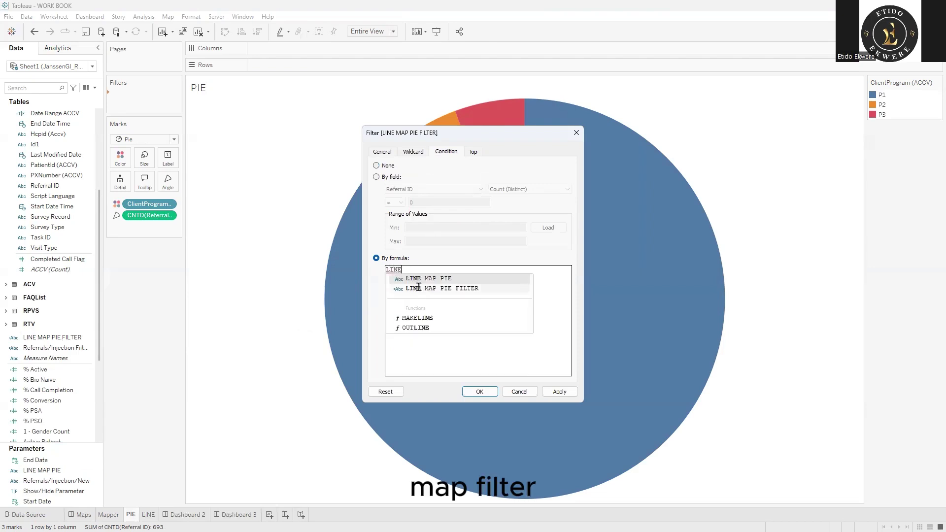
pyautogui.doubleClick(419, 288)
pyautogui.write('=')
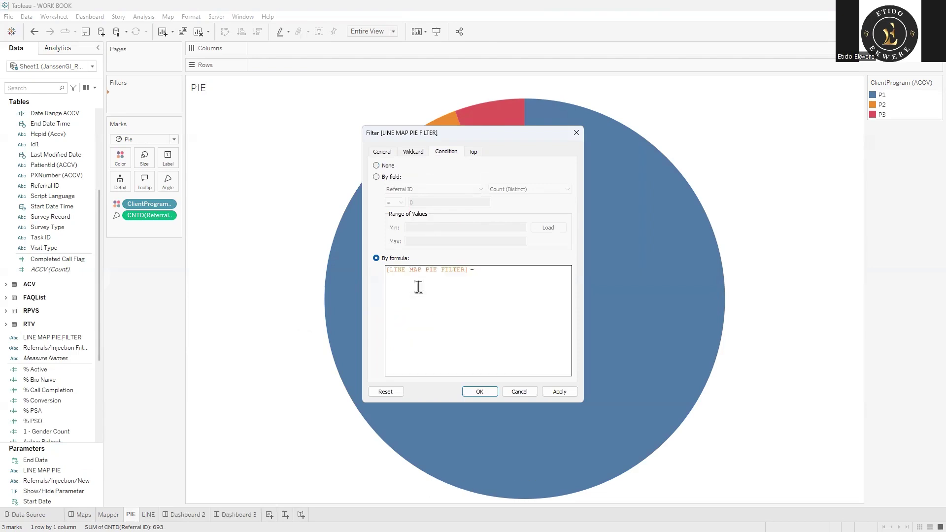
pyautogui.write(' ""')
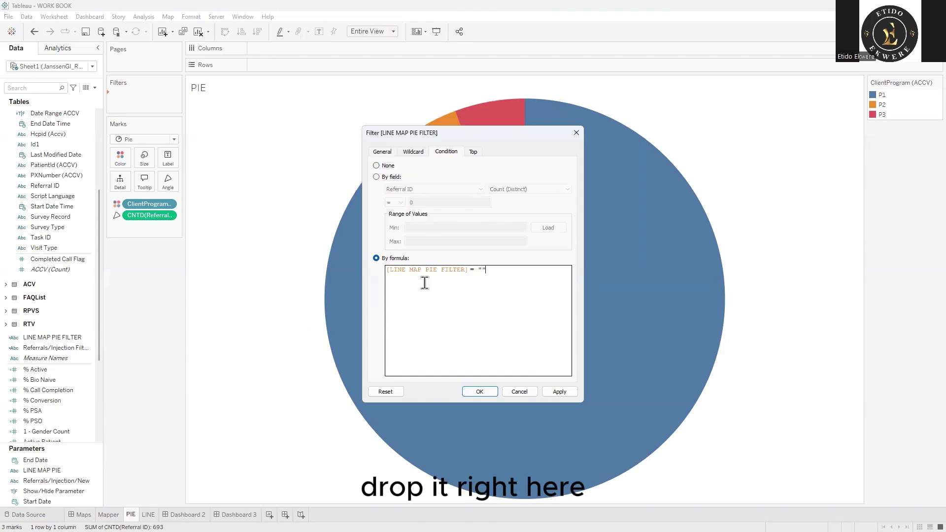
pyautogui.press('Left')
pyautogui.write('PIE')
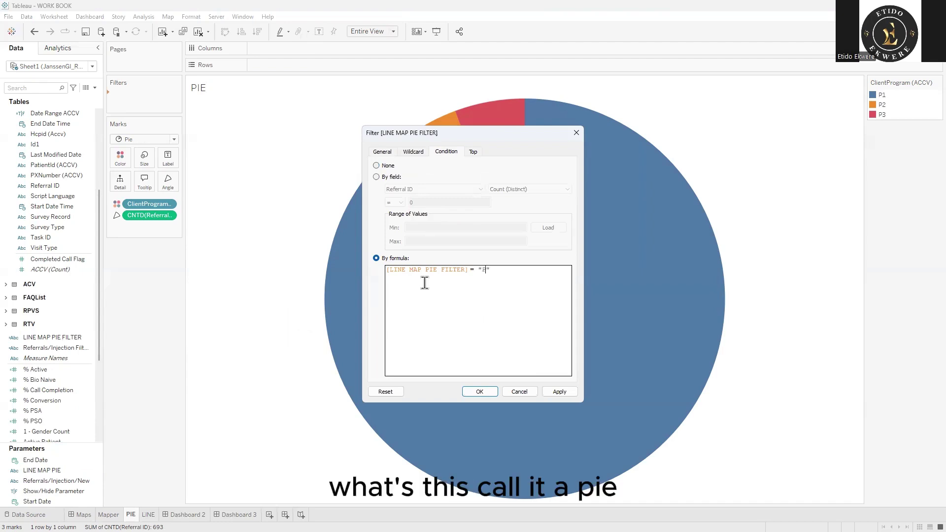
pyautogui.doubleClick(487, 271)
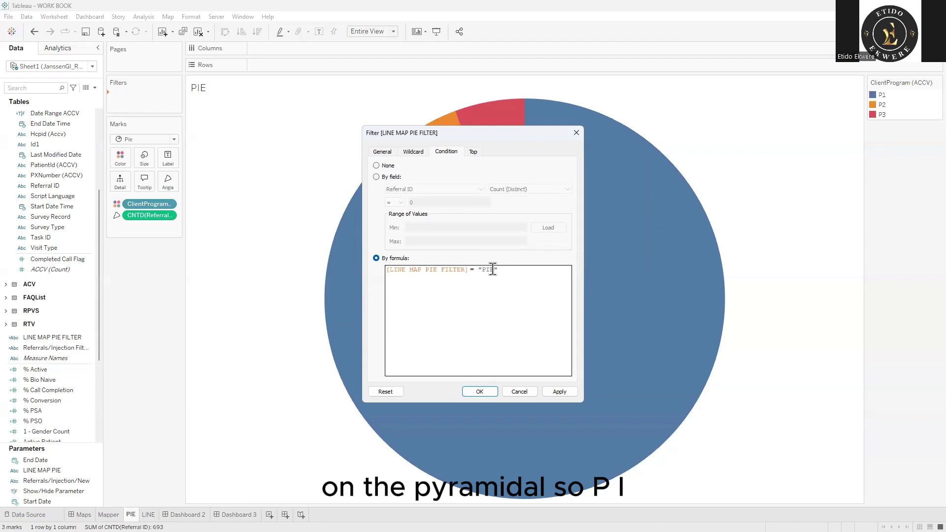
pyautogui.click(561, 393)
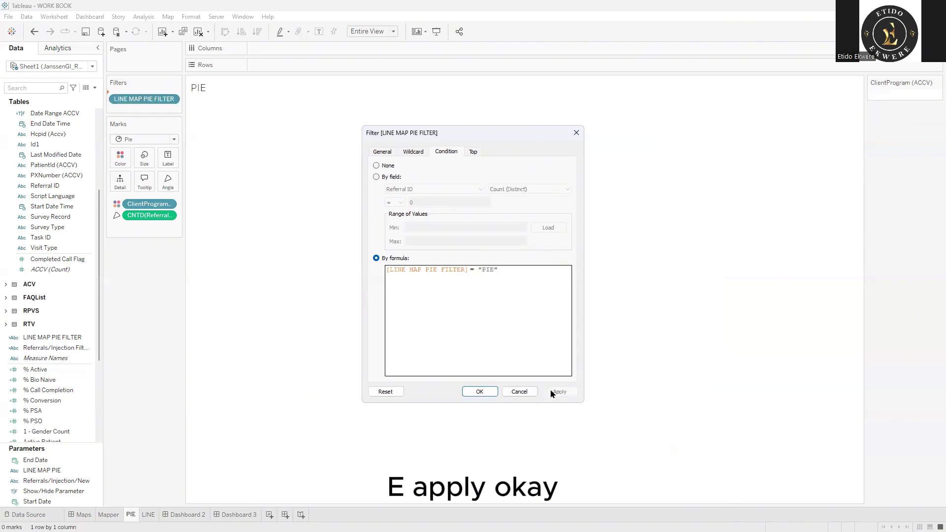
pyautogui.click(490, 393)
# Step: Check the spelling of the PIE value in the LINE MAP PIE parameter, and show the parameter control on the PIE worksheet
pyautogui.click(93, 472)
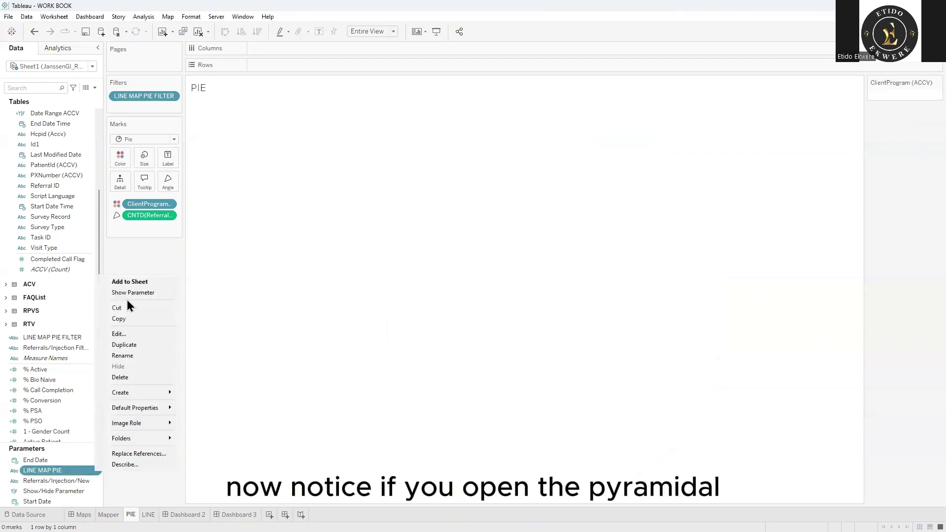
pyautogui.click(122, 334)
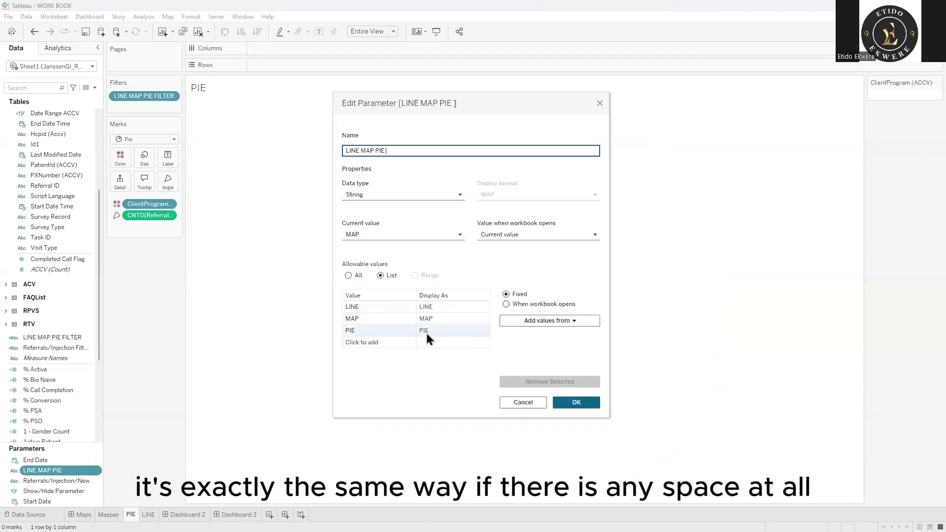
pyautogui.doubleClick(354, 331)
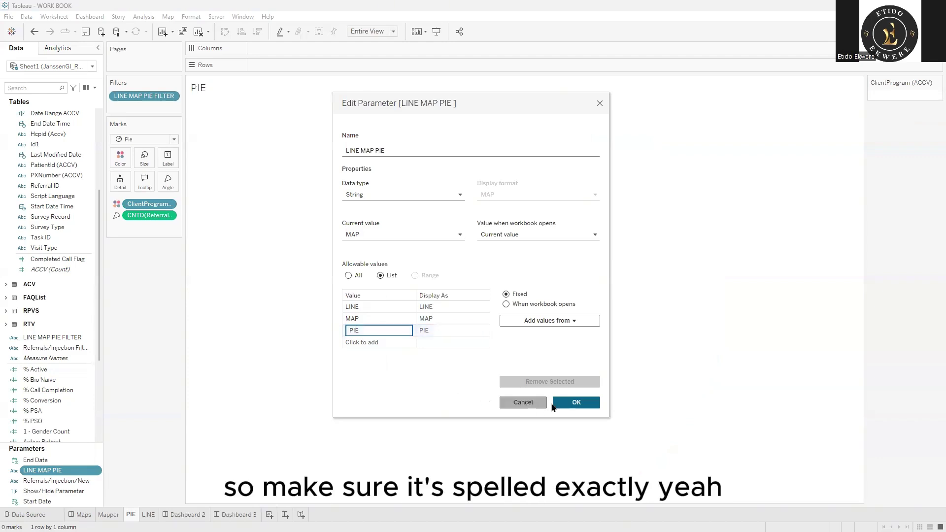
pyautogui.click(576, 403)
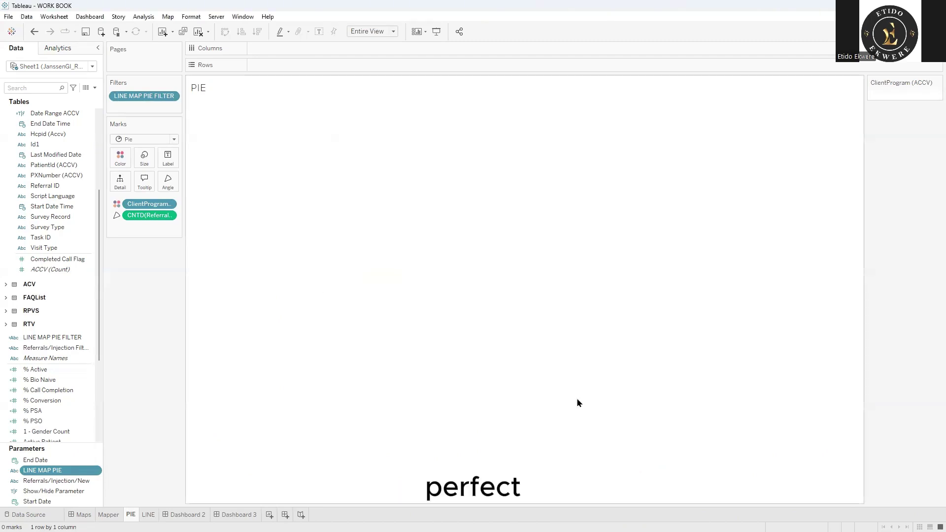
pyautogui.click(98, 474)
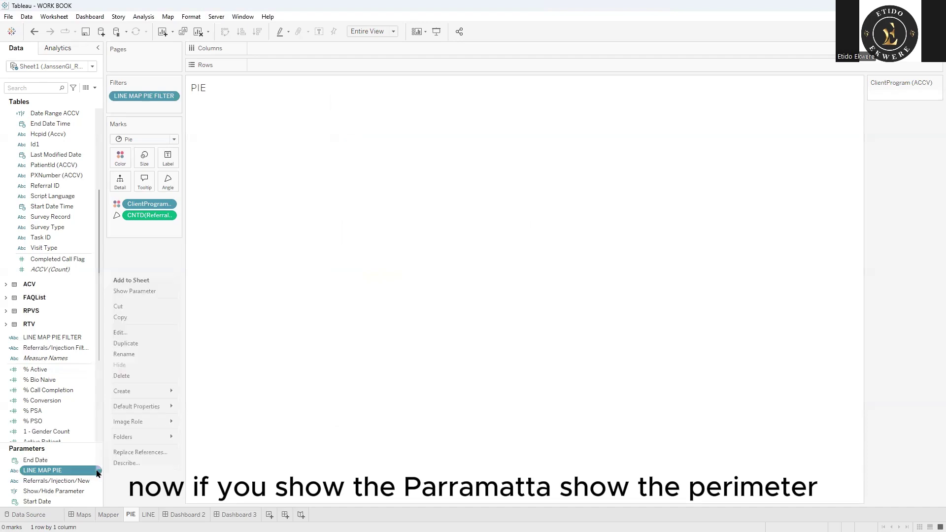
pyautogui.click(145, 294)
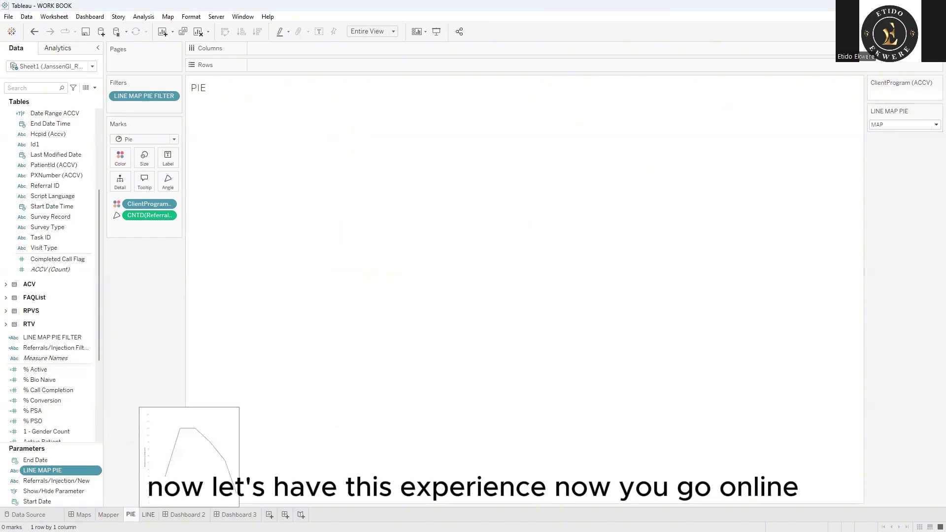
# Step: Add LINE MAP PIE FILTER as a filter on the LINE worksheet and choose a formula-based condition
pyautogui.click(148, 514)
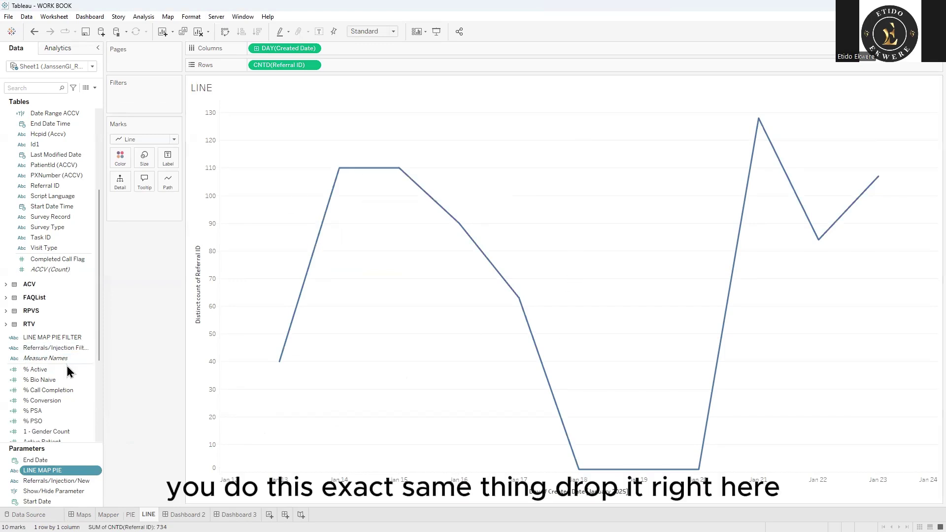
pyautogui.click(60, 340)
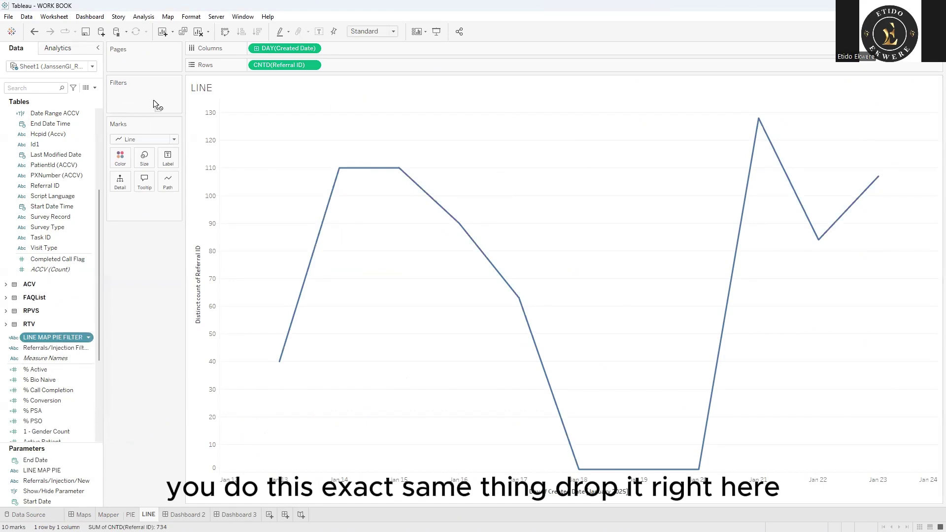
pyautogui.moveTo(152, 99); pyautogui.dragTo(153, 100)
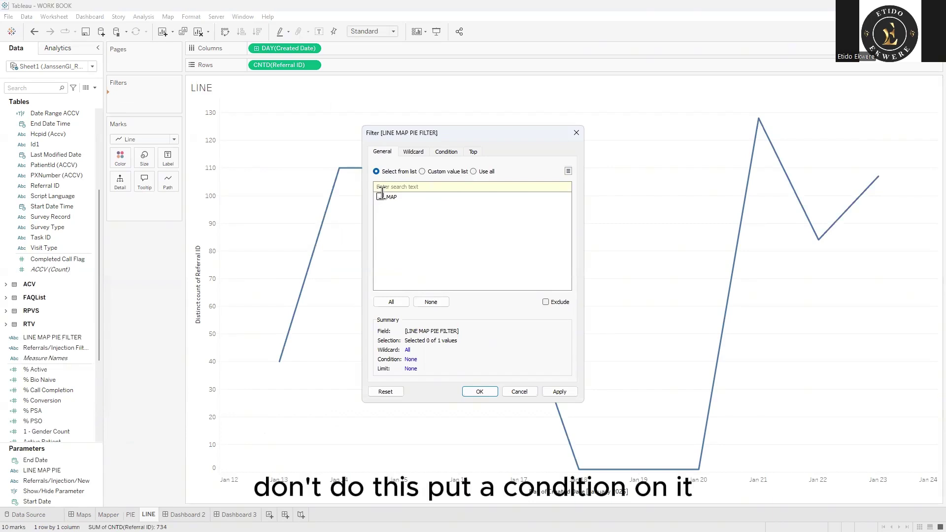
pyautogui.click(453, 152)
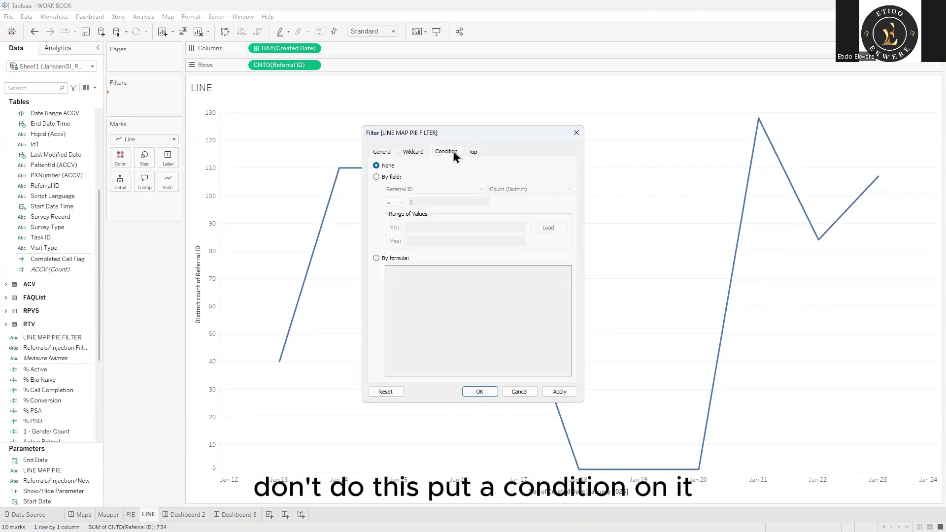
pyautogui.click(397, 258)
pyautogui.click(407, 276)
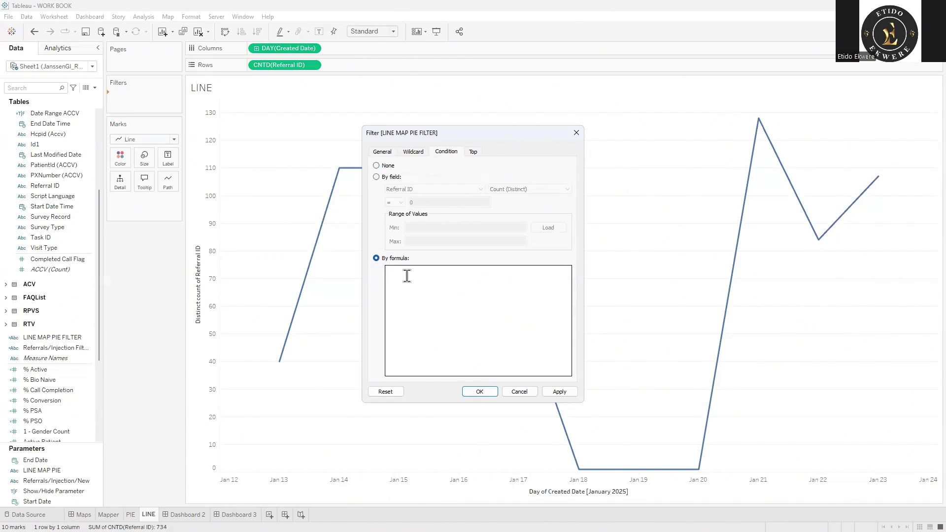
# Step: Enter the condition formula [LINE MAP PIE FILTER] = "LINE" and apply the filter to the LINE worksheet
pyautogui.write('Li')
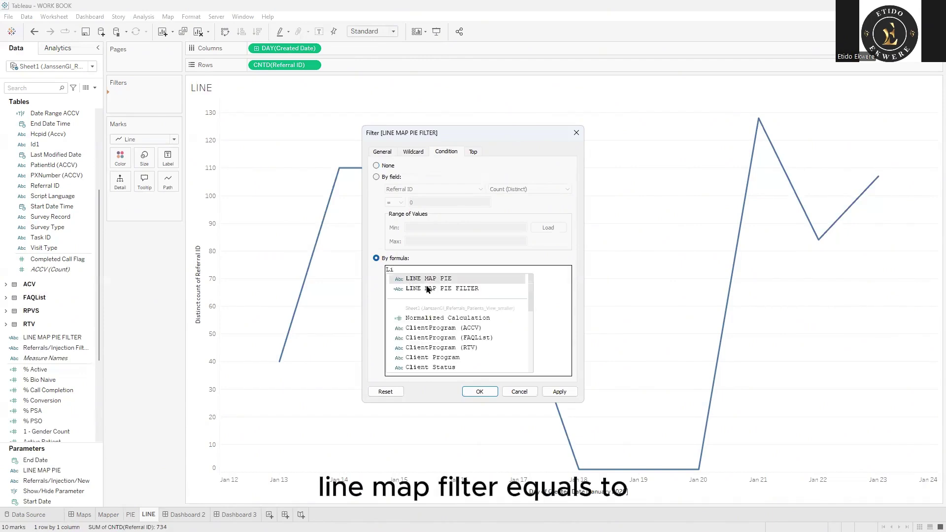
pyautogui.doubleClick(428, 289)
pyautogui.write('=')
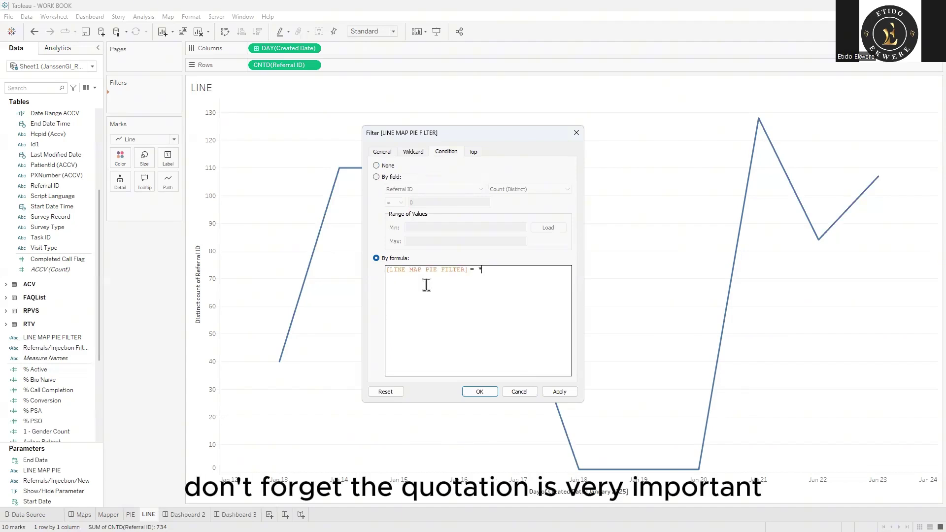
pyautogui.write(' ""')
pyautogui.write('LINE')
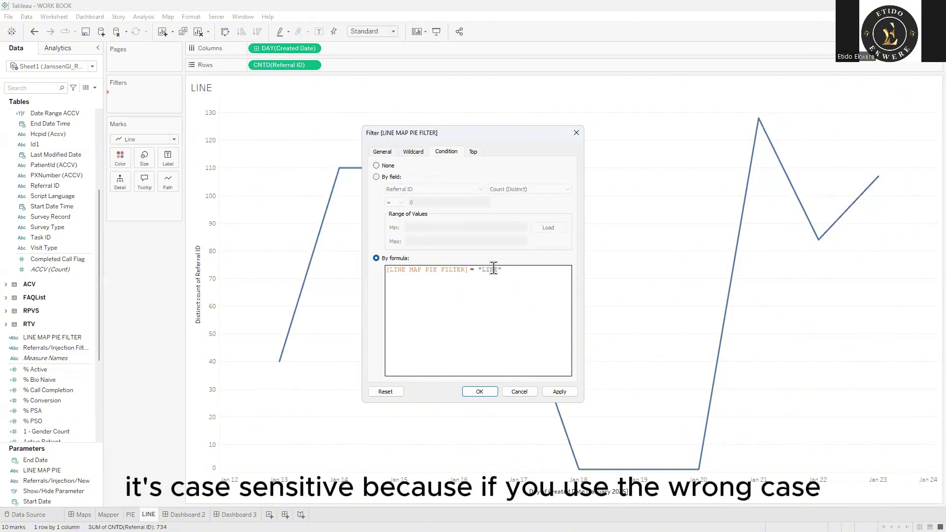
pyautogui.click(555, 392)
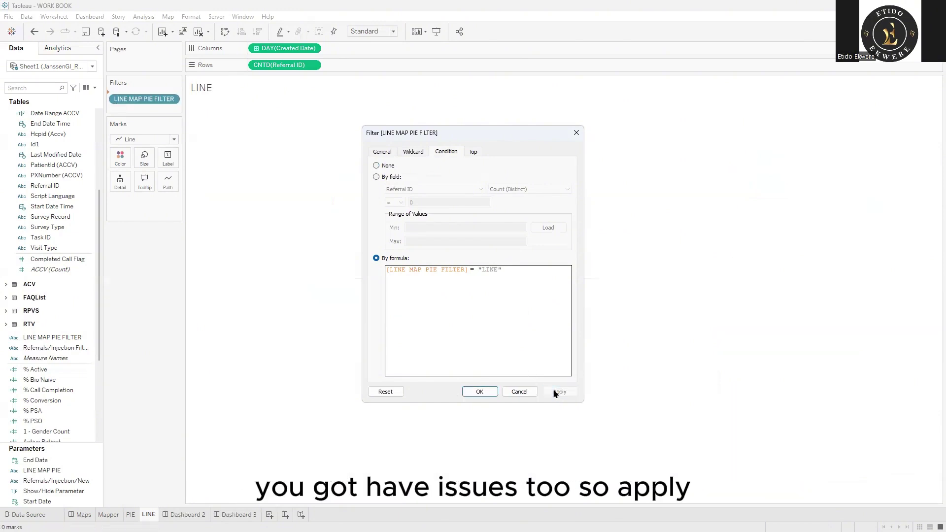
pyautogui.click(479, 392)
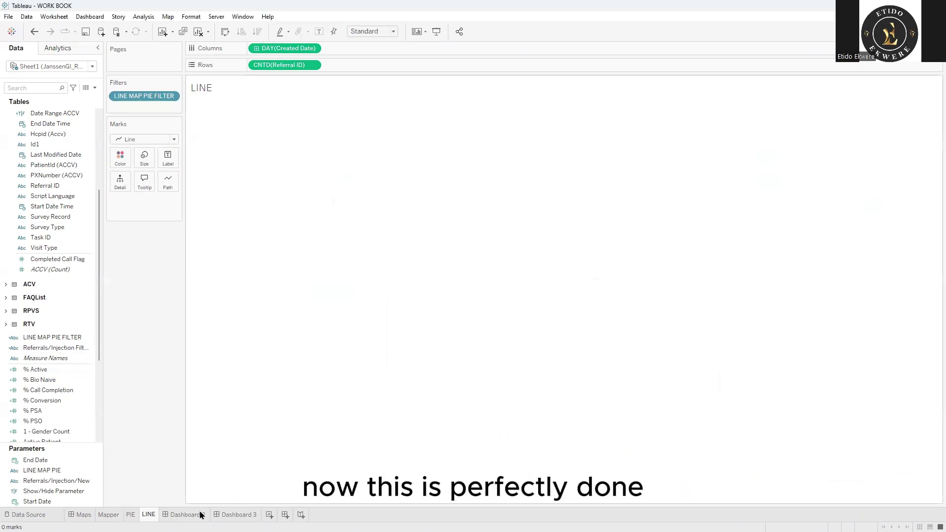
# Step: Turn off even distribution of contents for the horizontal container holding the three charts on Dashboard 3
pyautogui.click(236, 515)
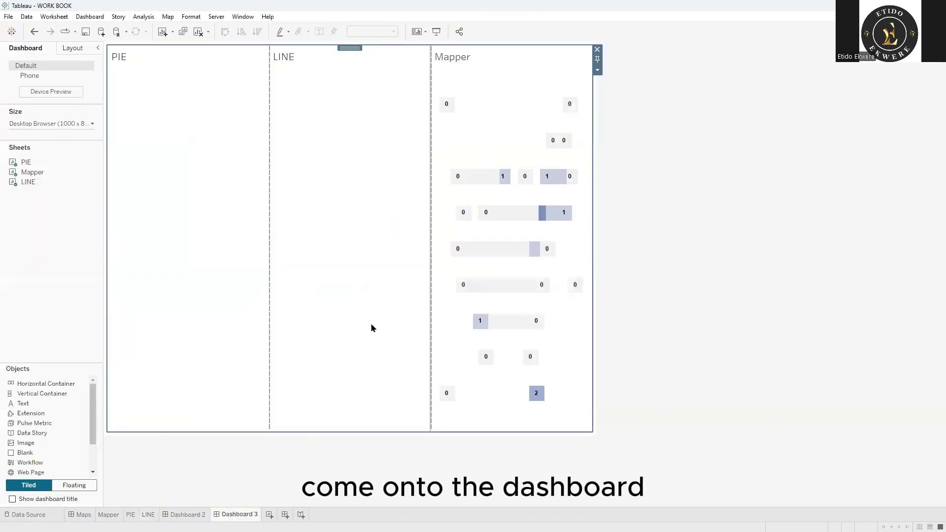
pyautogui.click(597, 70)
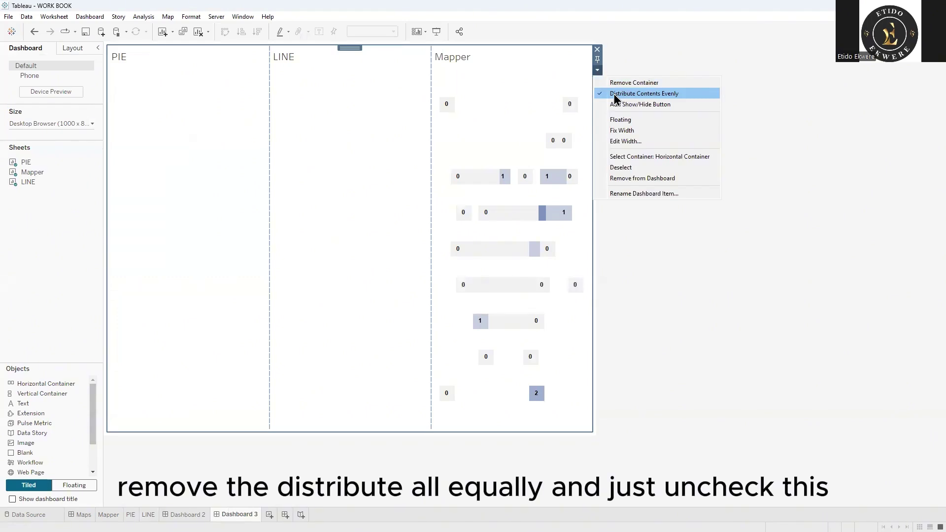
pyautogui.click(614, 95)
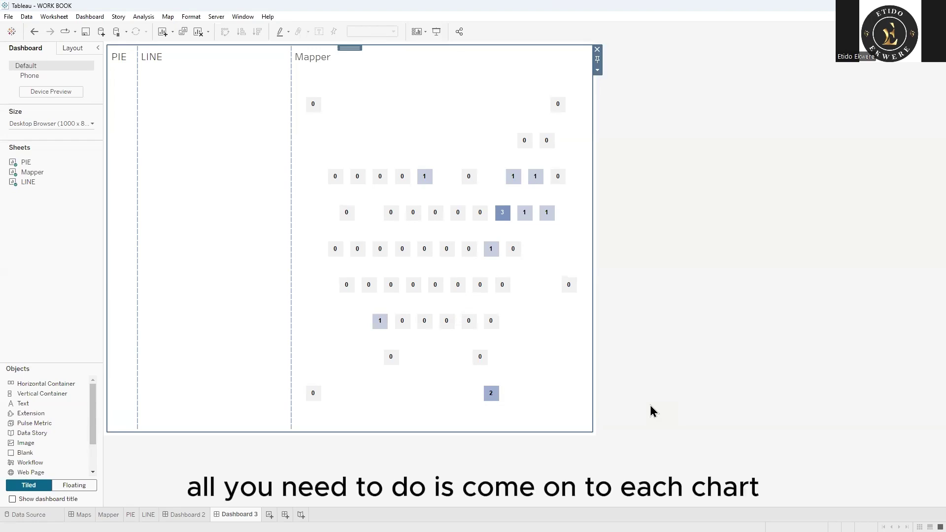
# Step: Hide the titles of the PIE and LINE sheets on Dashboard 3
pyautogui.click(124, 72)
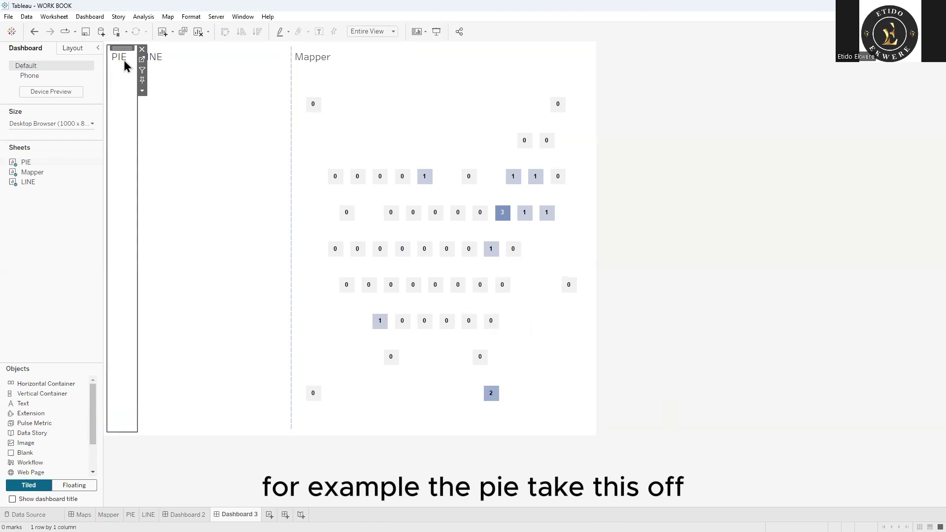
pyautogui.click(142, 90)
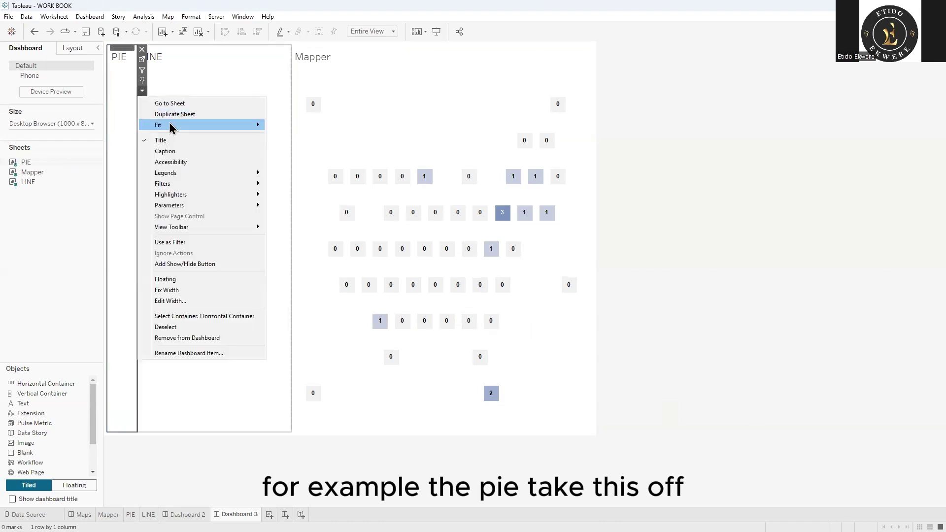
pyautogui.moveTo(175, 130)
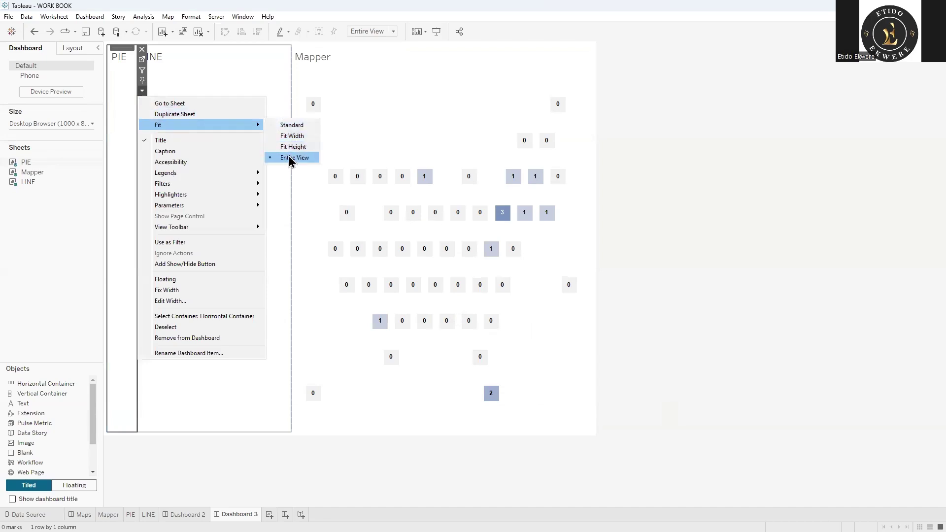
pyautogui.click(195, 141)
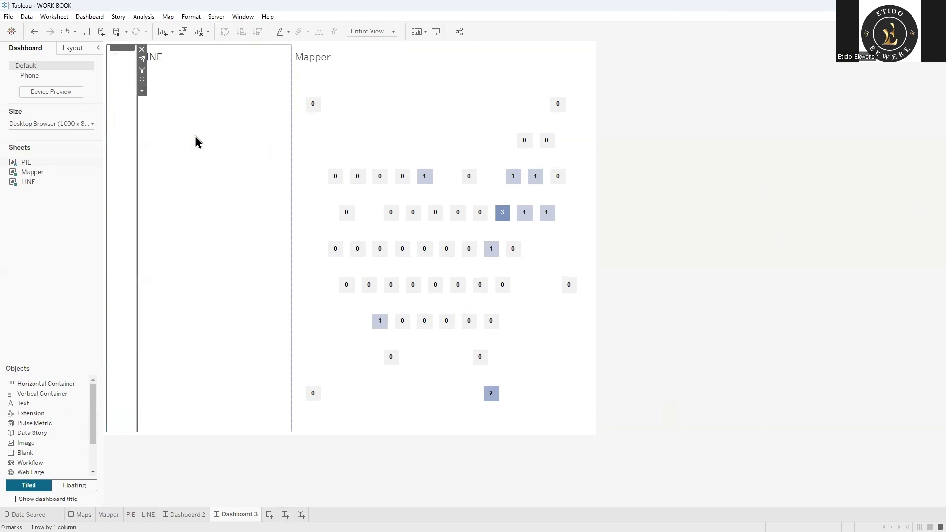
pyautogui.click(179, 98)
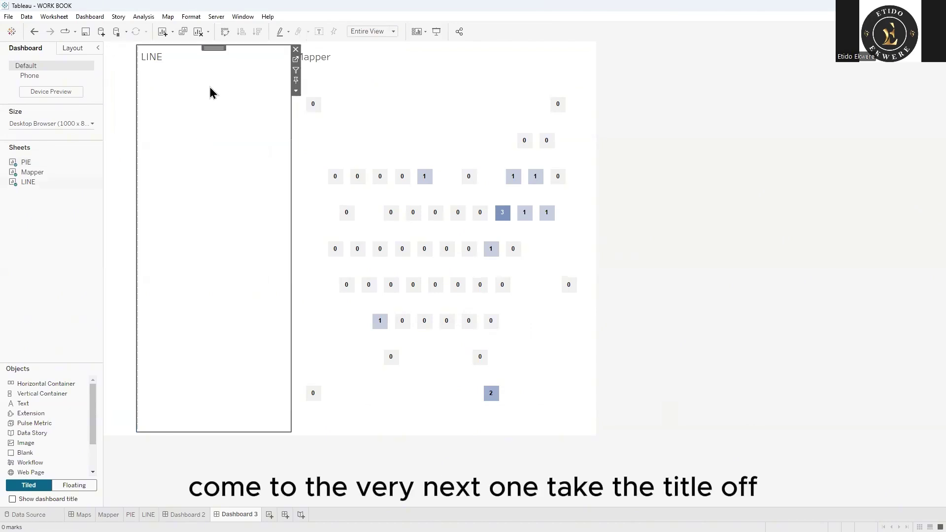
pyautogui.click(296, 91)
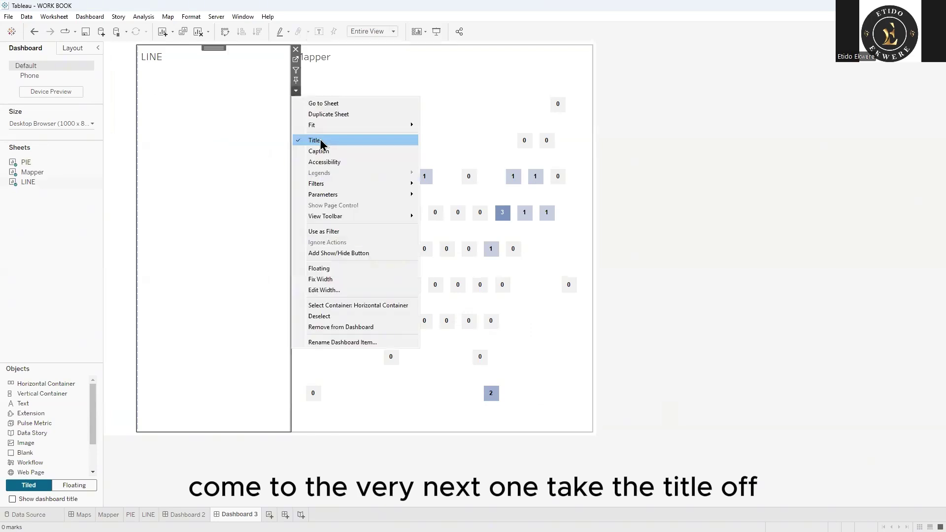
pyautogui.click(320, 142)
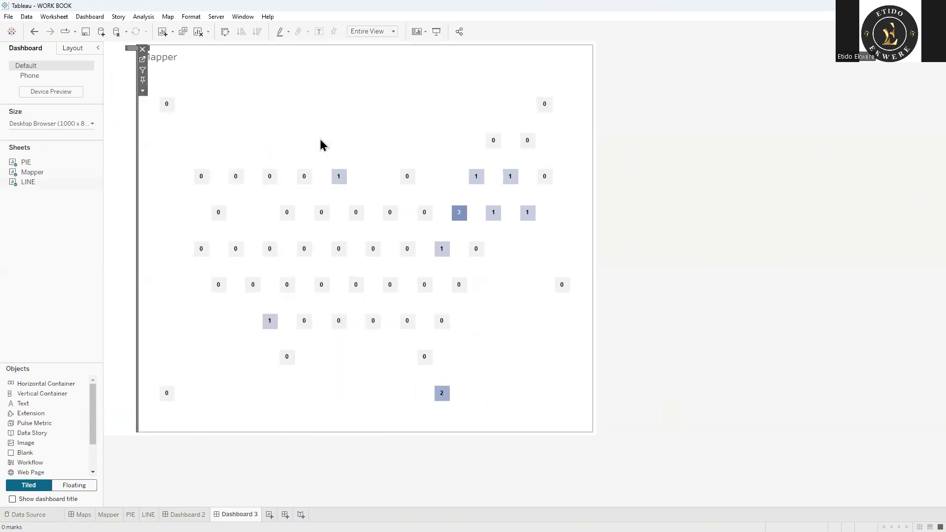
# Step: Hide the title of the Mapper sheet on Dashboard 3
pyautogui.click(426, 106)
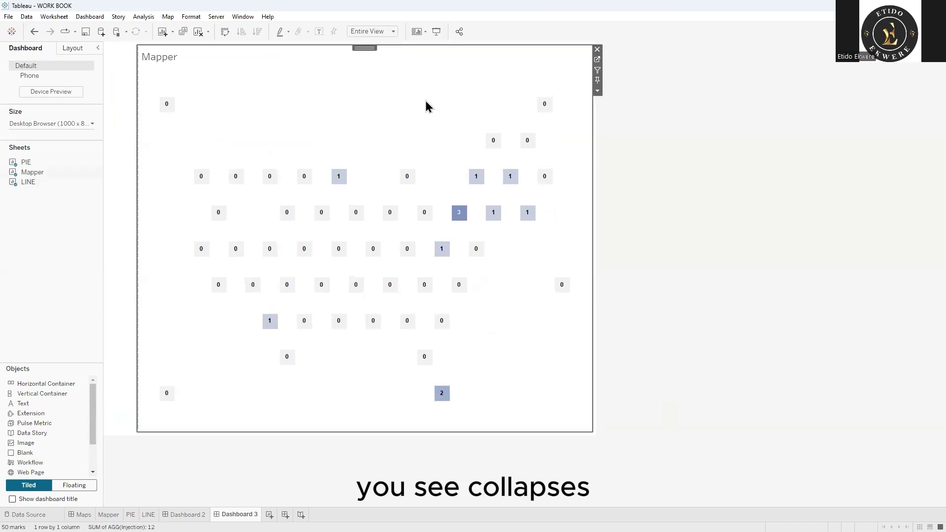
pyautogui.click(597, 92)
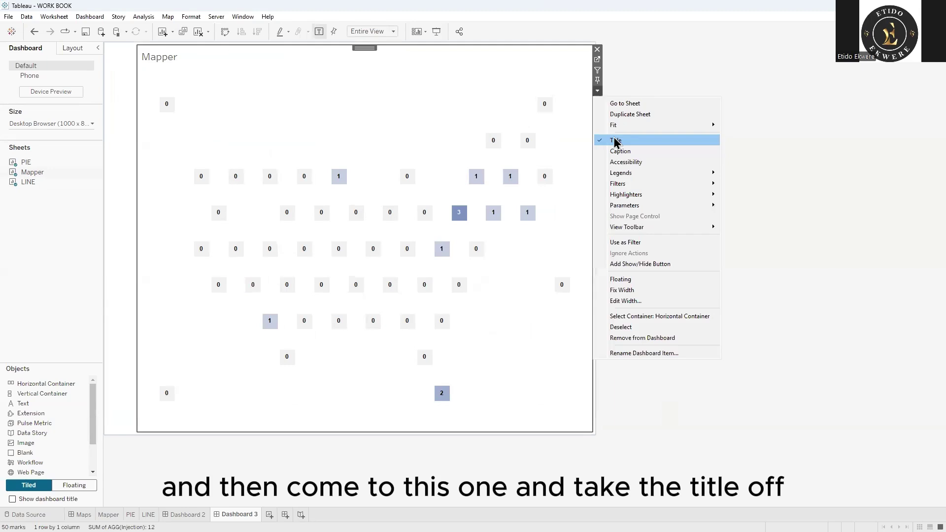
pyautogui.click(614, 141)
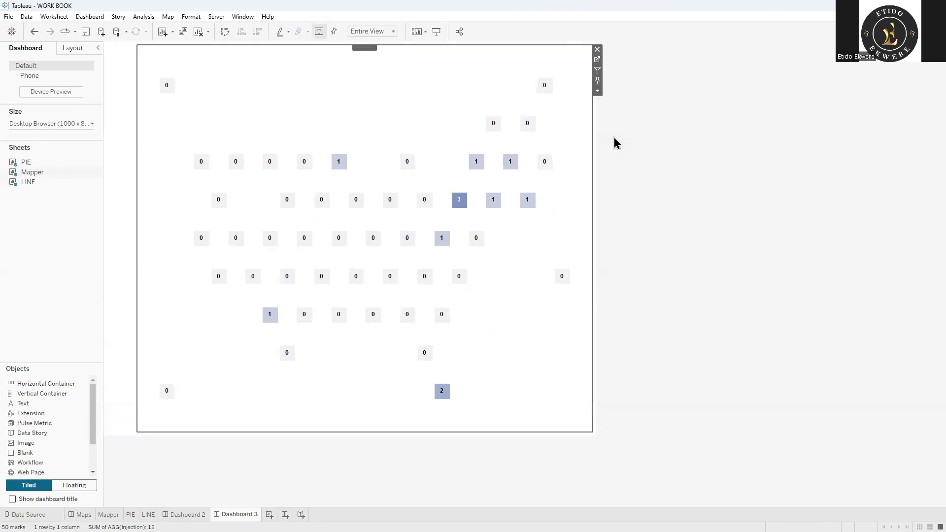
# Step: Turn even distribution on for the horizontal container holding the three charts, and switch it back off to compare the layouts
pyautogui.doubleClick(361, 48)
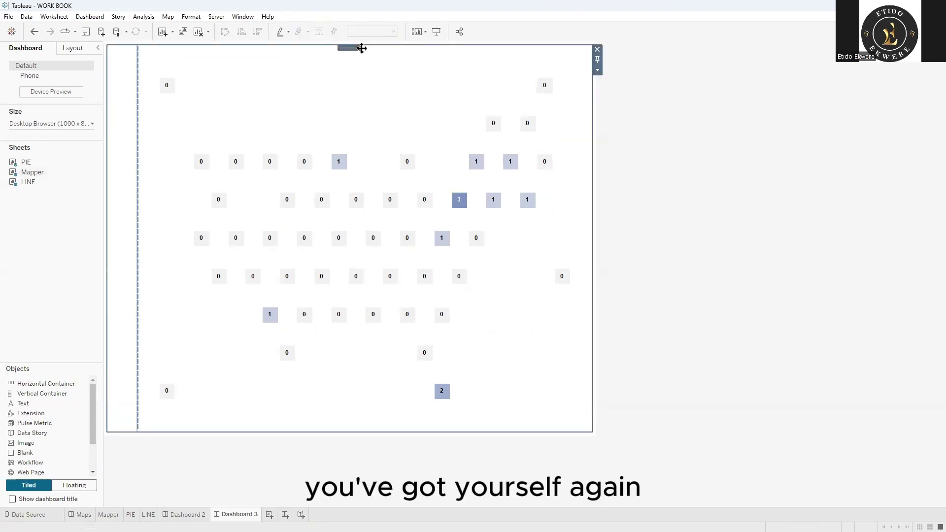
pyautogui.click(598, 70)
pyautogui.click(622, 94)
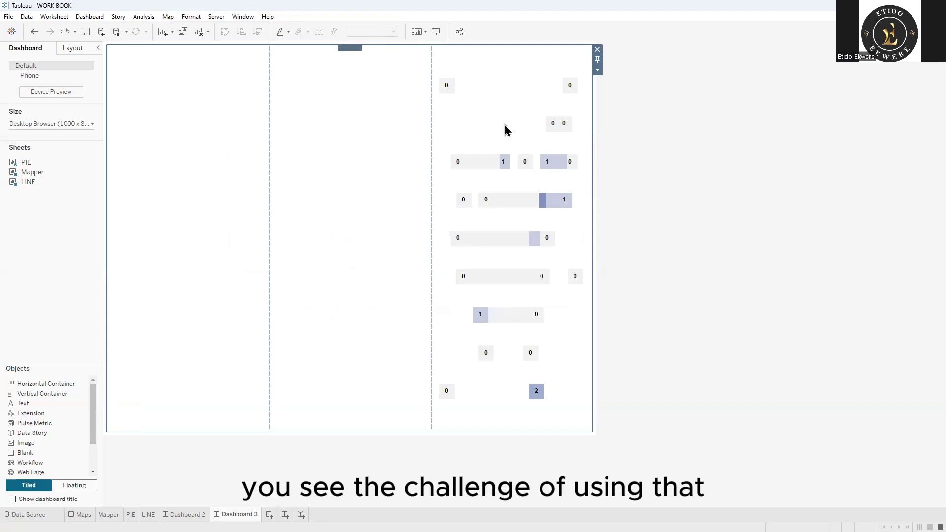
pyautogui.click(598, 71)
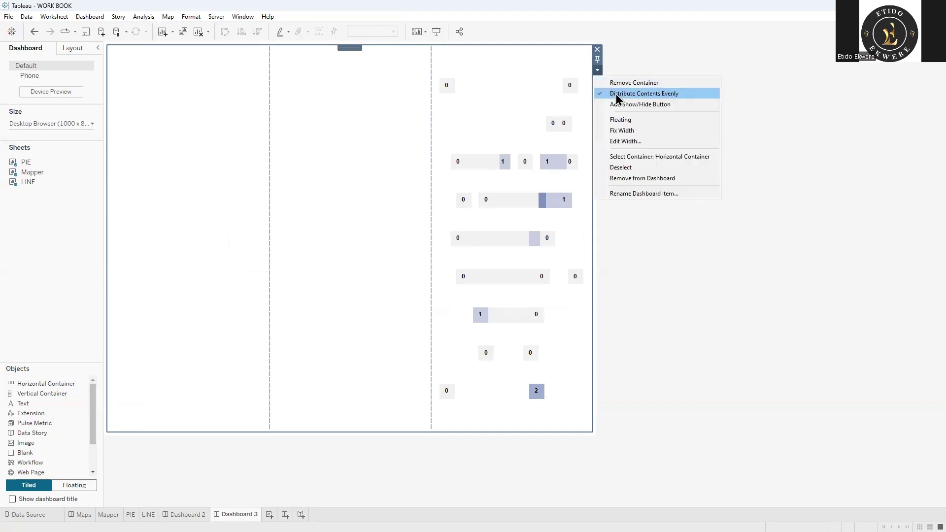
pyautogui.click(616, 94)
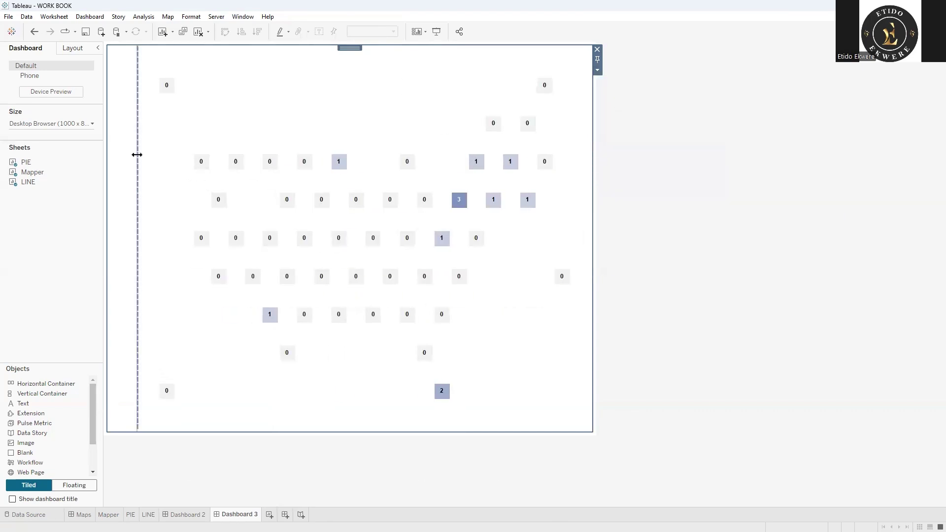
pyautogui.click(126, 148)
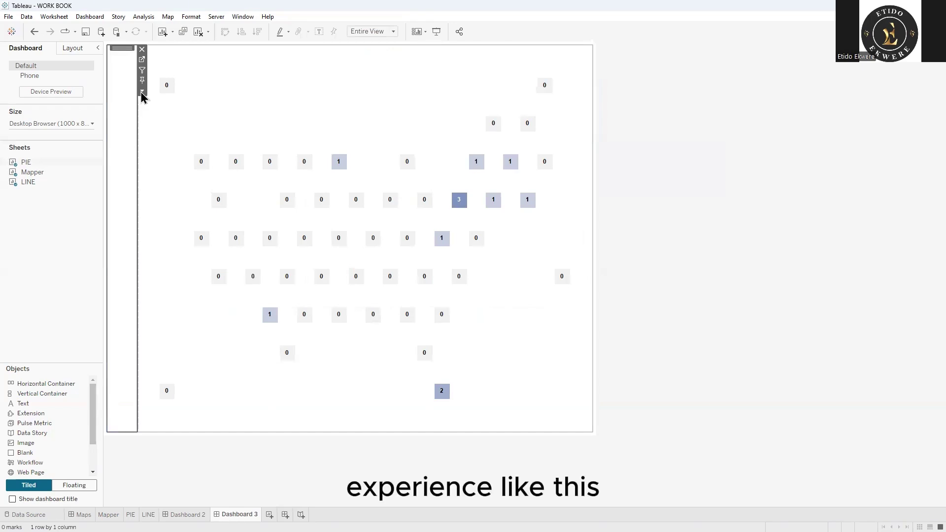
pyautogui.click(142, 91)
# Step: Show the LINE MAP PIE parameter control on Dashboard 3 from the Mapper sheet's options
pyautogui.moveTo(177, 124)
pyautogui.click(399, 124)
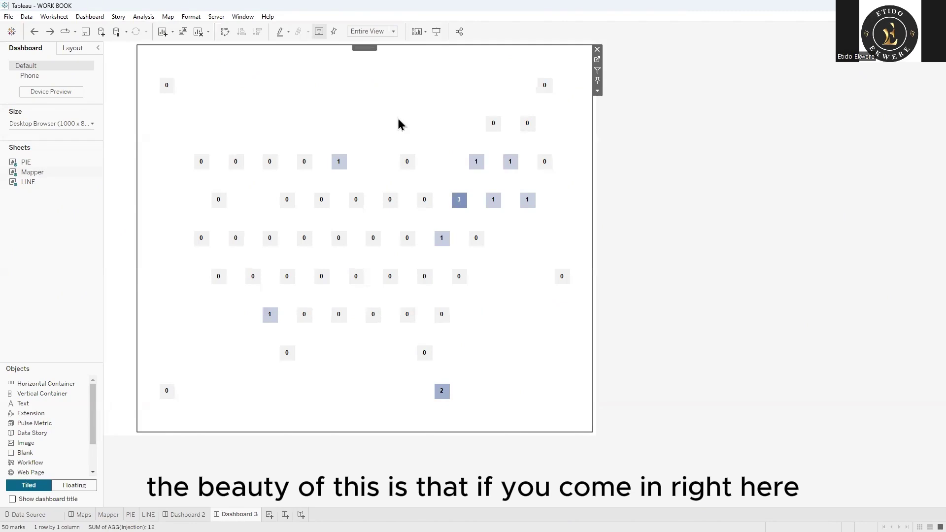
pyautogui.click(597, 90)
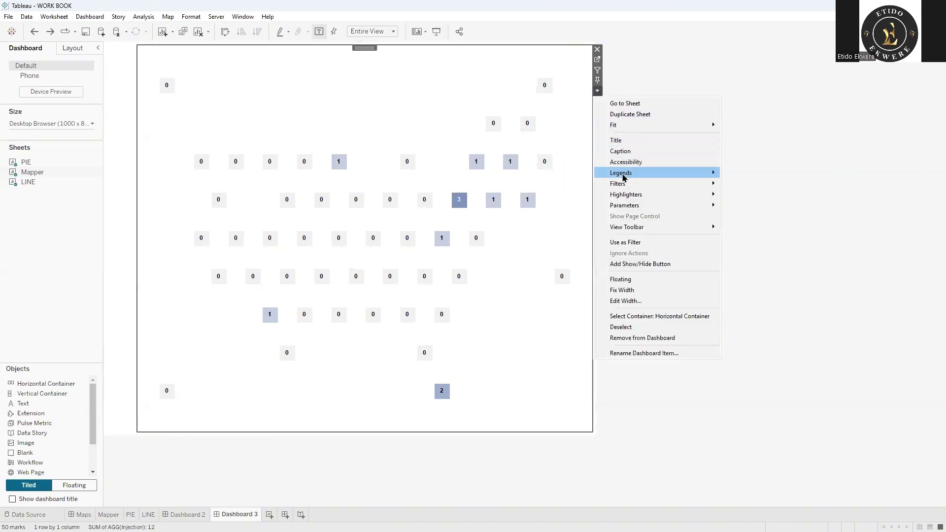
pyautogui.moveTo(635, 206)
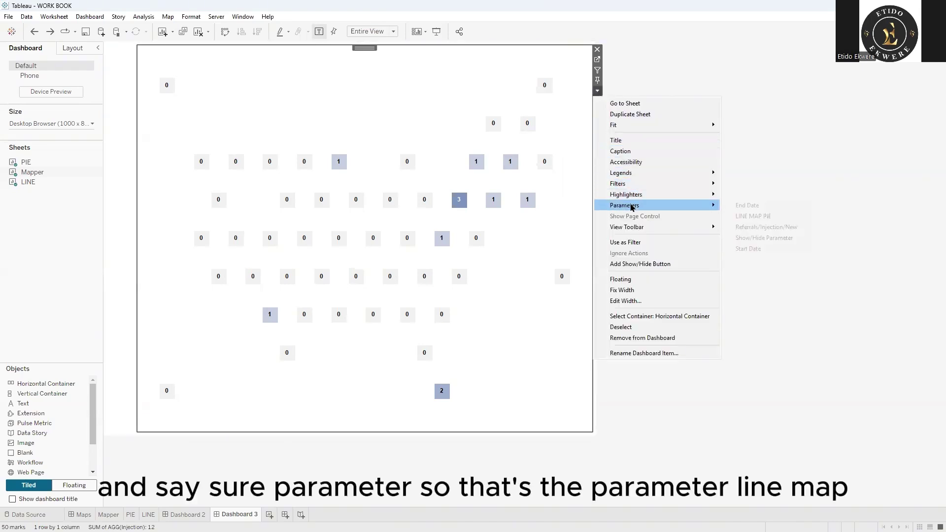
pyautogui.click(751, 217)
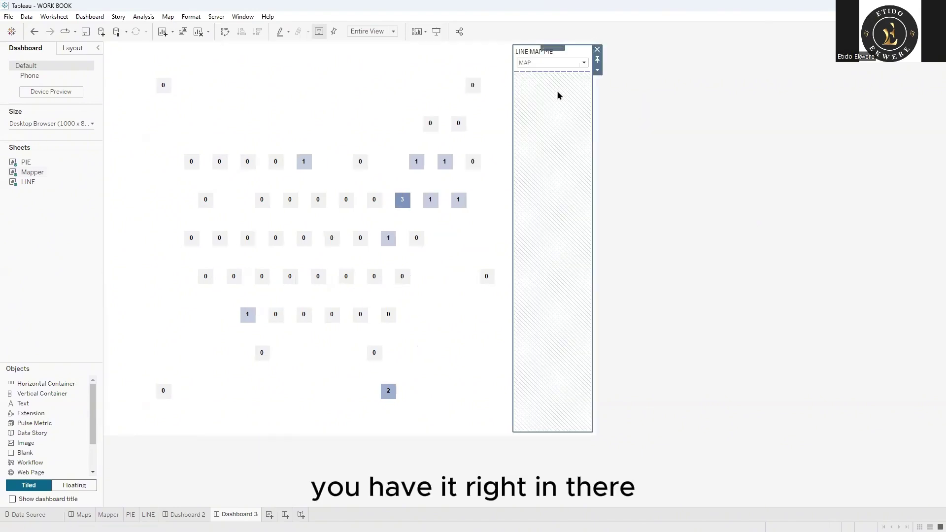
# Step: Test the chart swap by cycling the LINE MAP PIE parameter twice through LINE, MAP and PIE, ending on PIE
pyautogui.click(543, 65)
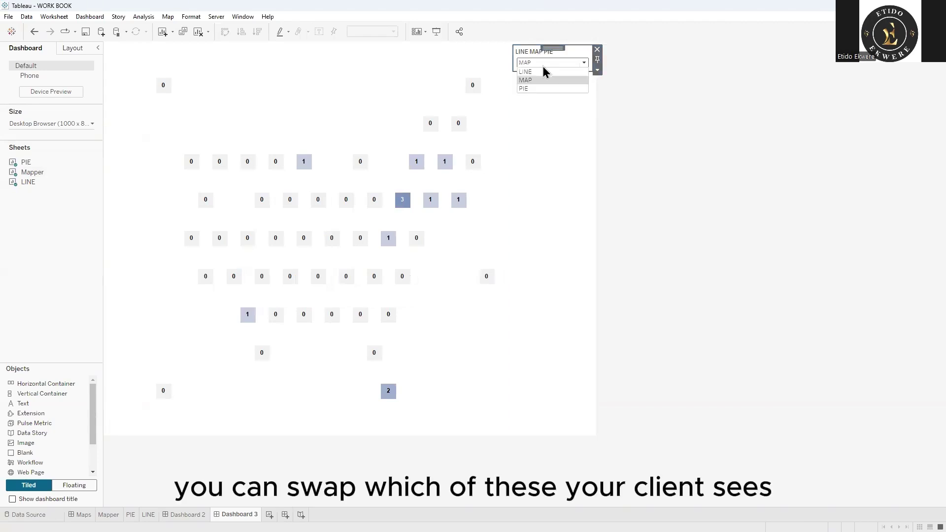
pyautogui.click(539, 72)
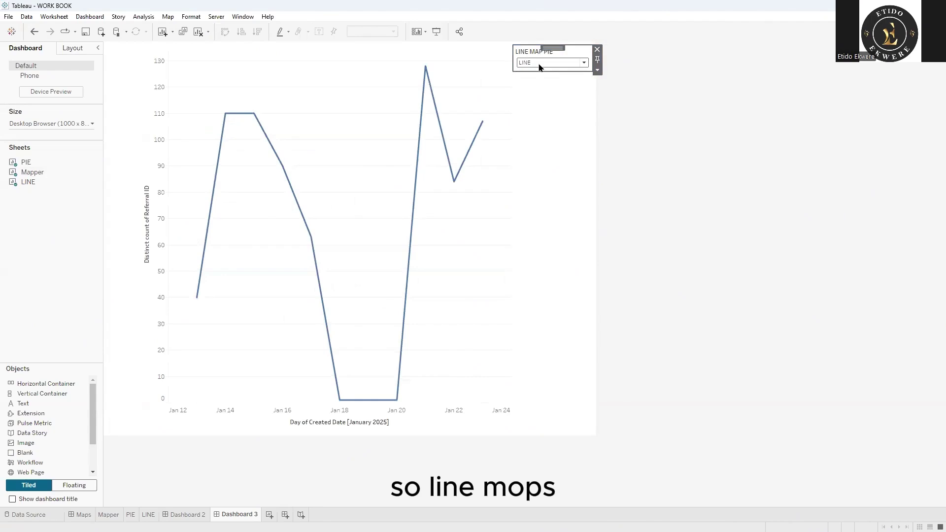
pyautogui.click(539, 68)
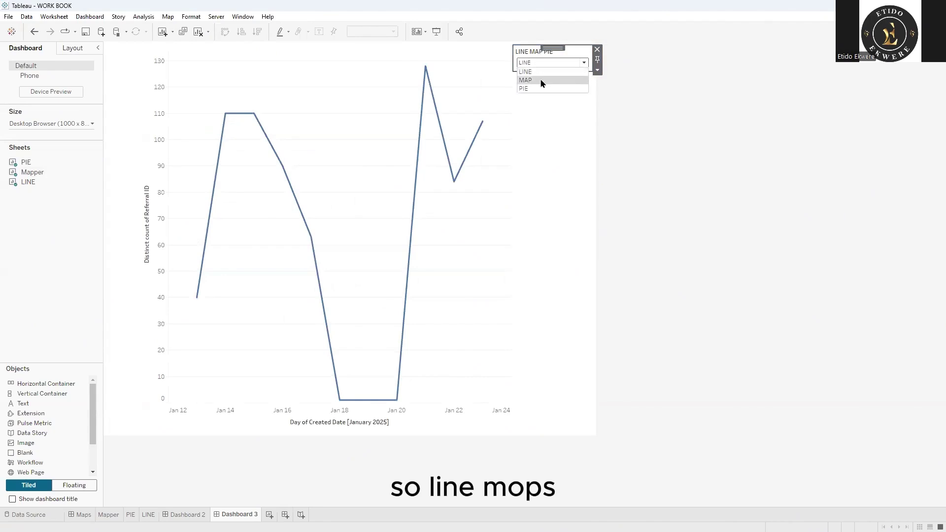
pyautogui.click(542, 82)
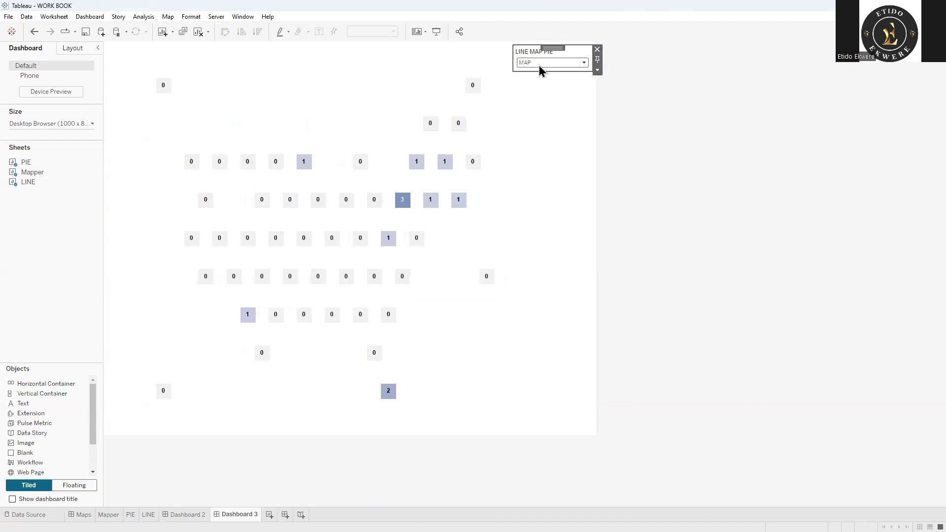
pyautogui.click(539, 65)
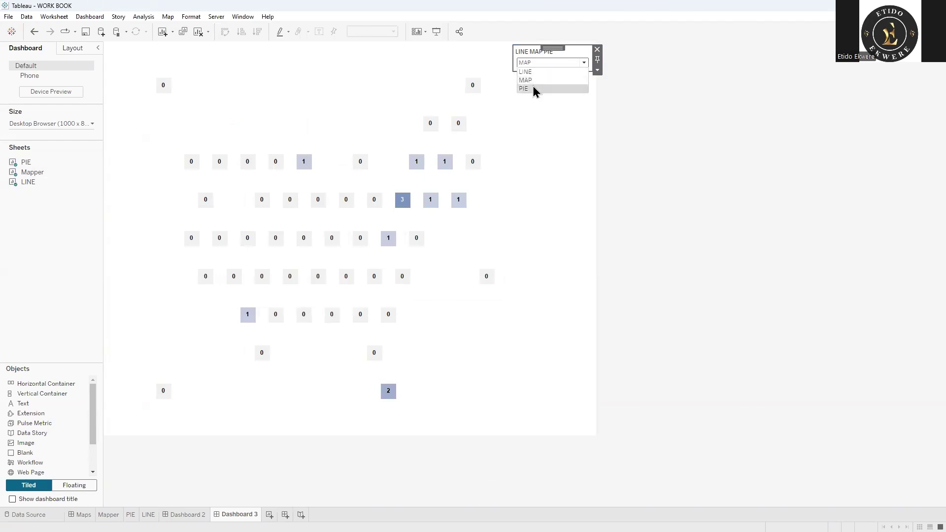
pyautogui.click(535, 89)
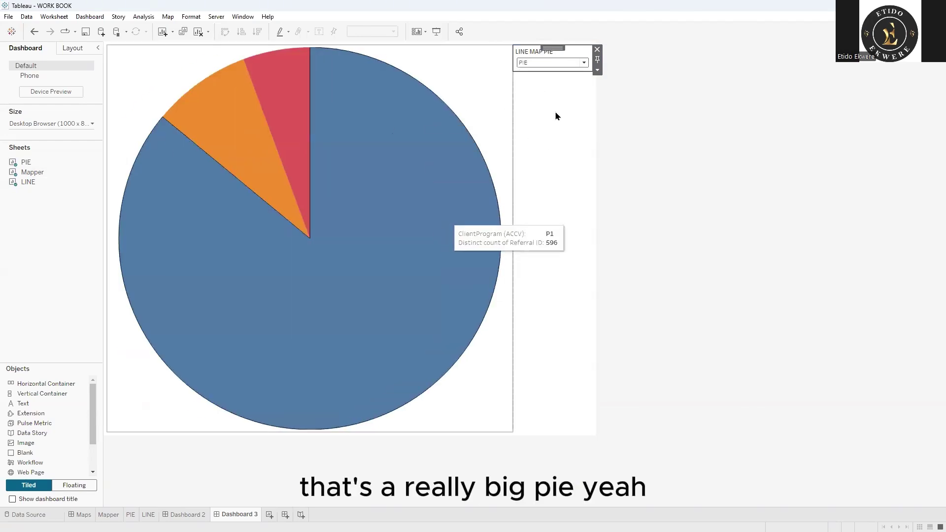
pyautogui.click(537, 63)
pyautogui.click(536, 72)
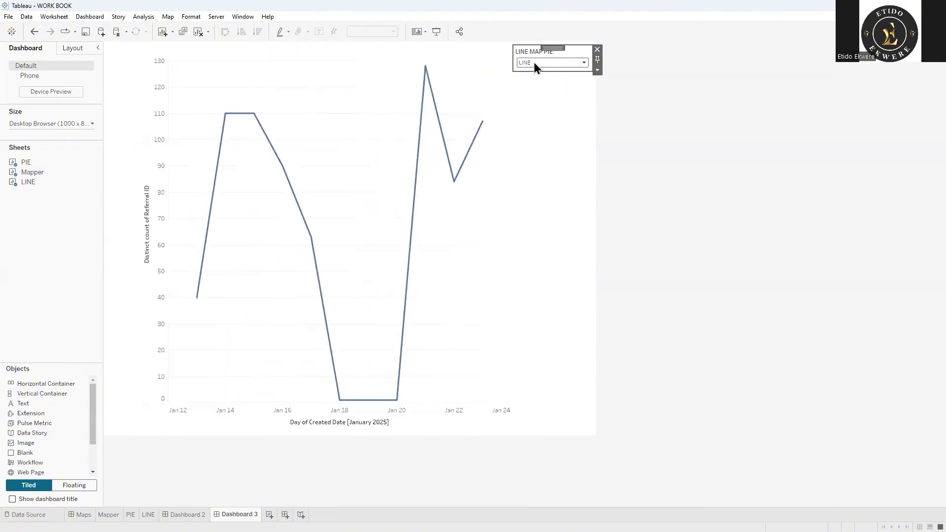
pyautogui.click(534, 63)
pyautogui.click(533, 79)
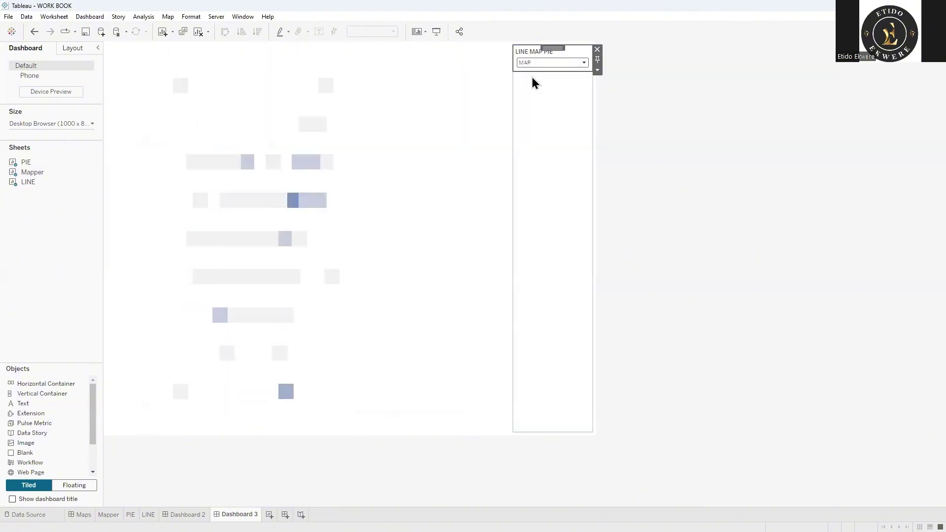
pyautogui.click(533, 69)
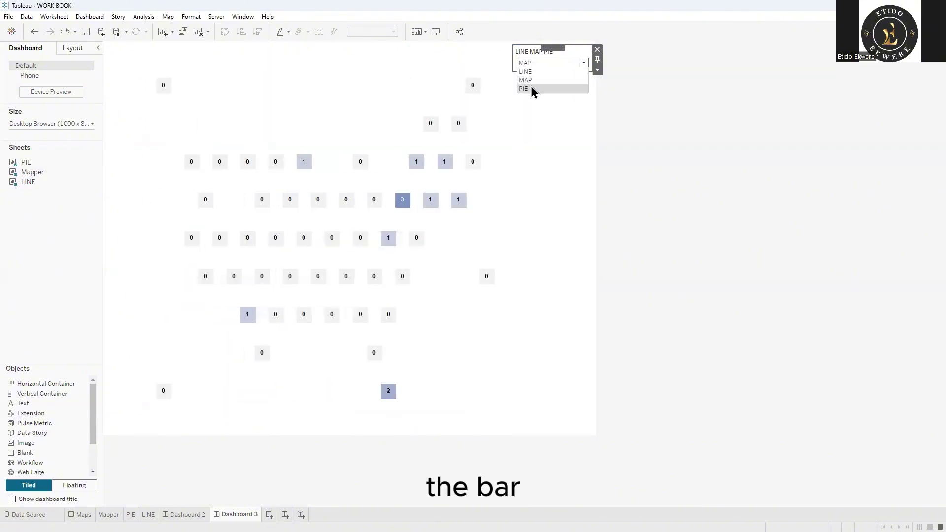
pyautogui.click(530, 88)
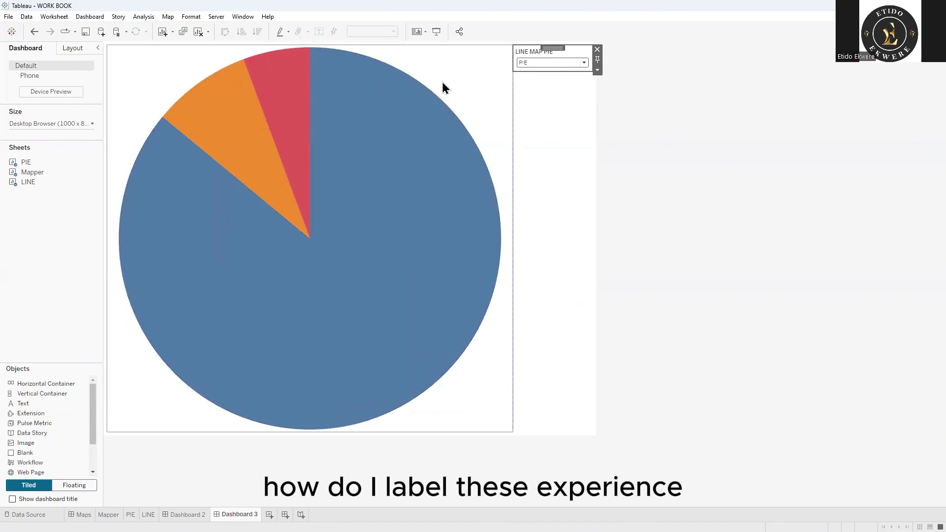
# Step: Make the horizontal container holding the three charts floating on Dashboard 3
pyautogui.click(444, 88)
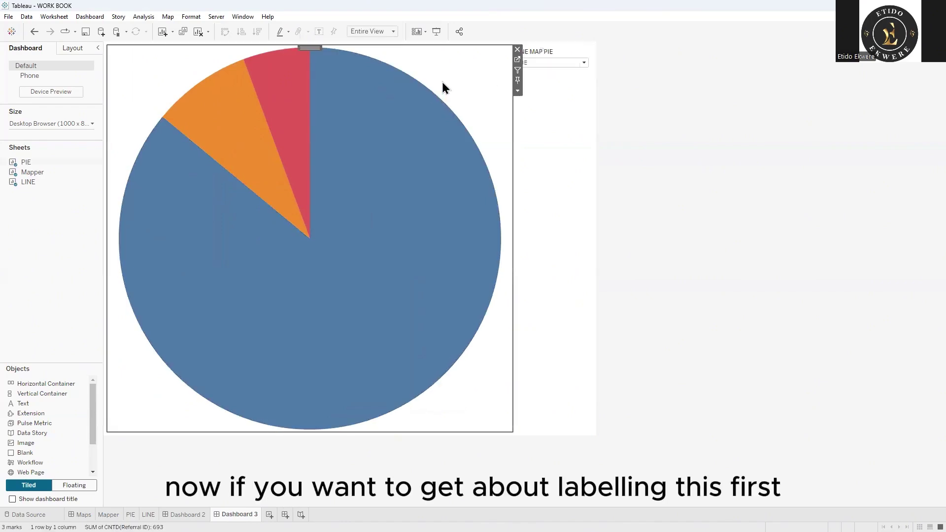
pyautogui.doubleClick(309, 47)
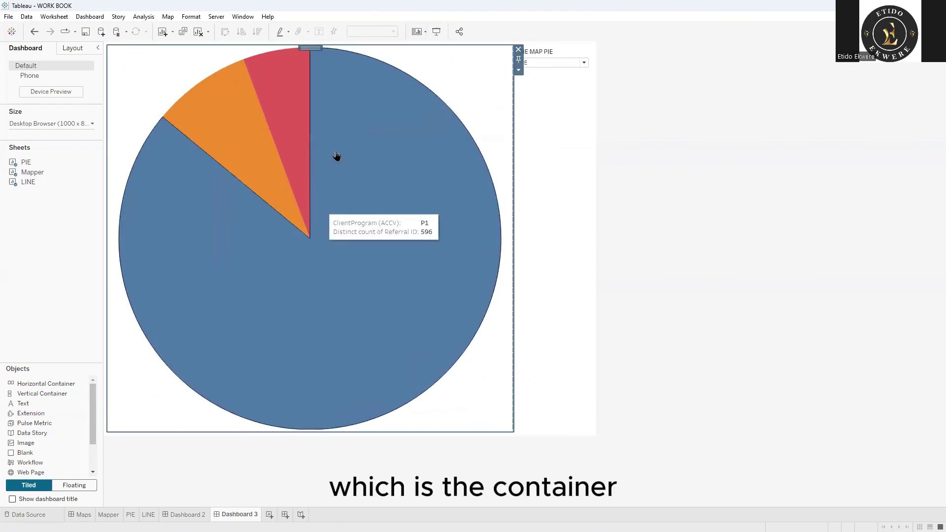
pyautogui.click(518, 70)
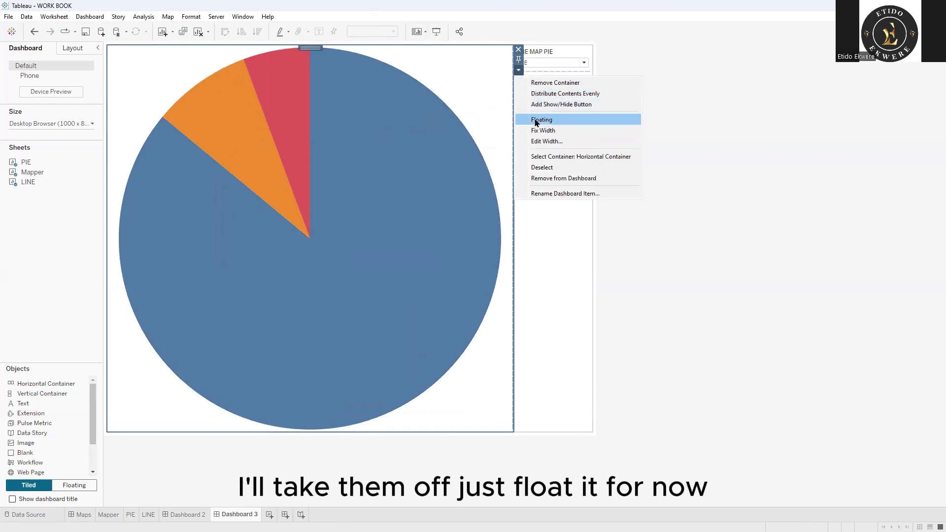
pyautogui.click(536, 121)
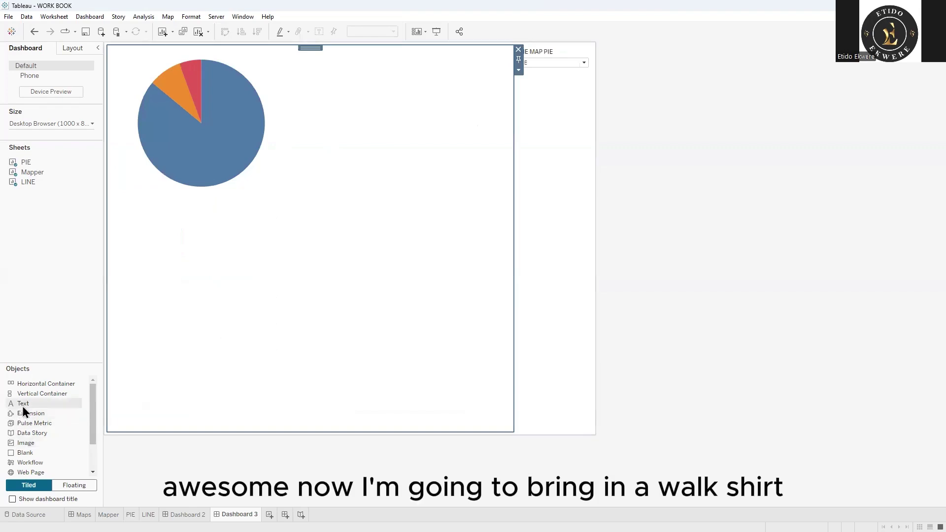
pyautogui.moveTo(17, 183)
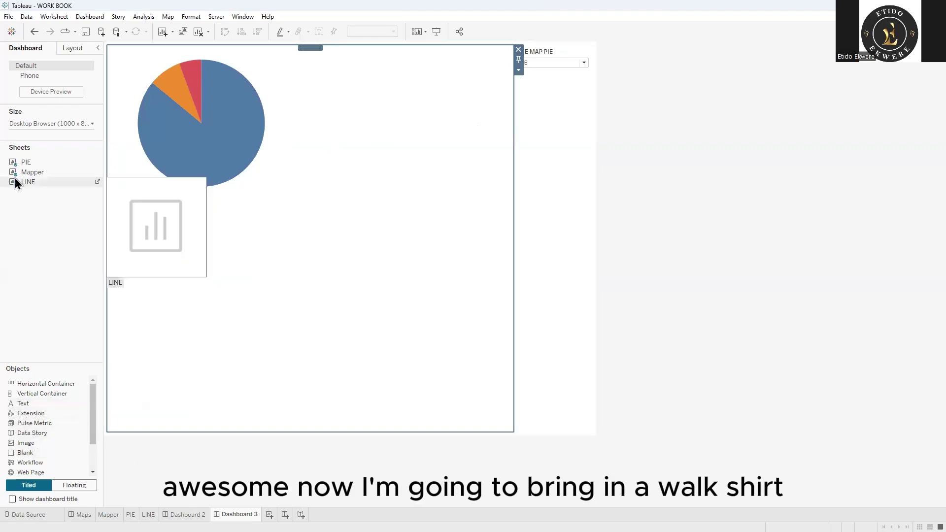
pyautogui.moveTo(170, 347); pyautogui.dragTo(128, 335)
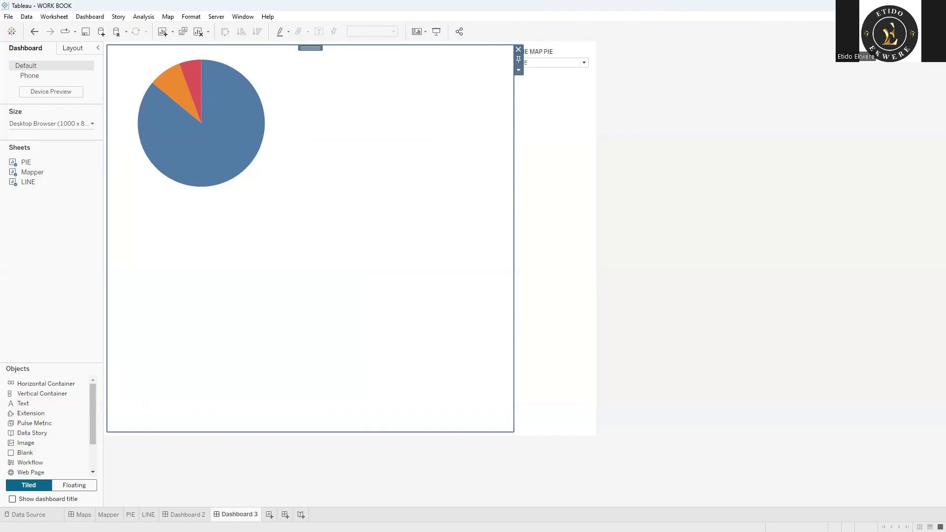
# Step: Create a new worksheet named TITLE and return to Dashboard 3
pyautogui.click(269, 515)
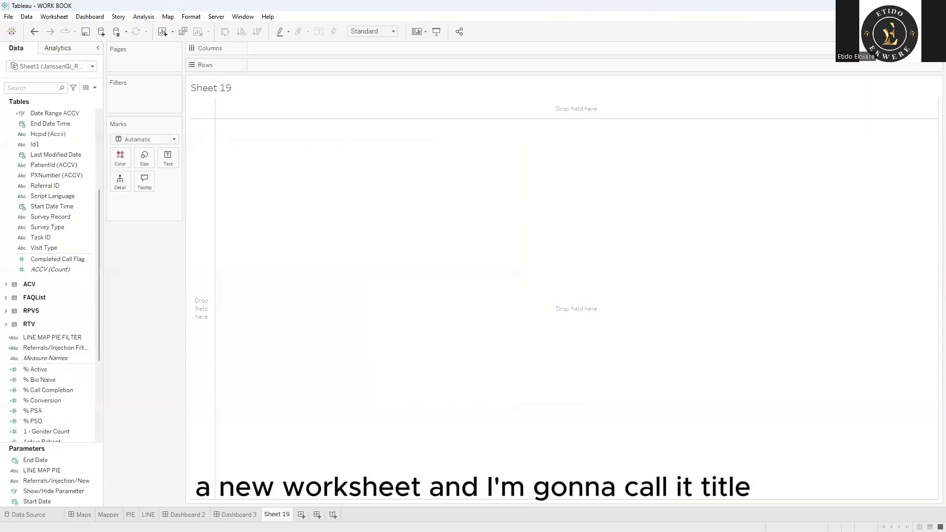
pyautogui.rightClick(277, 514)
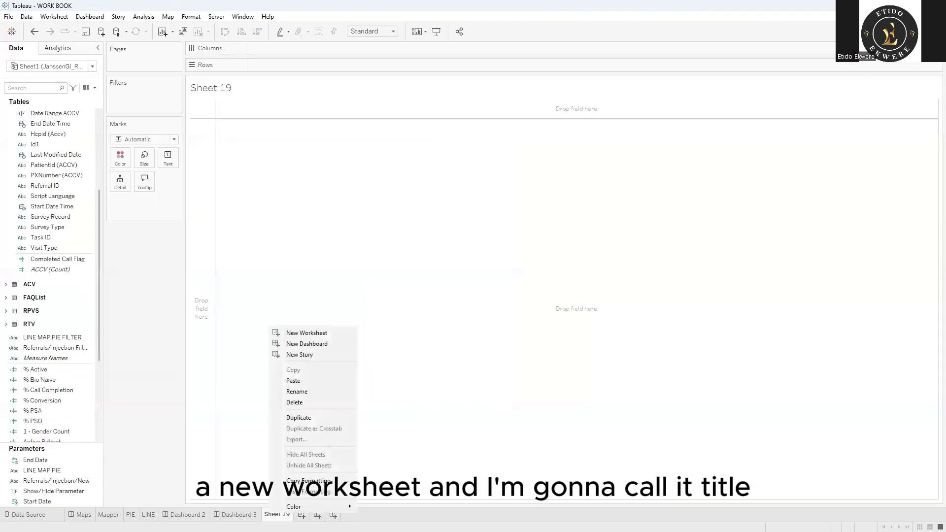
pyautogui.click(306, 394)
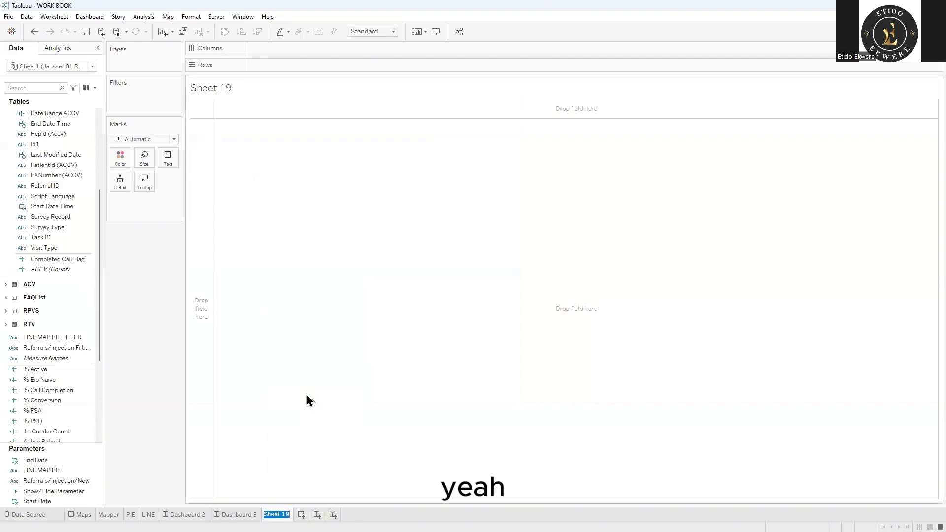
pyautogui.write('TIME')
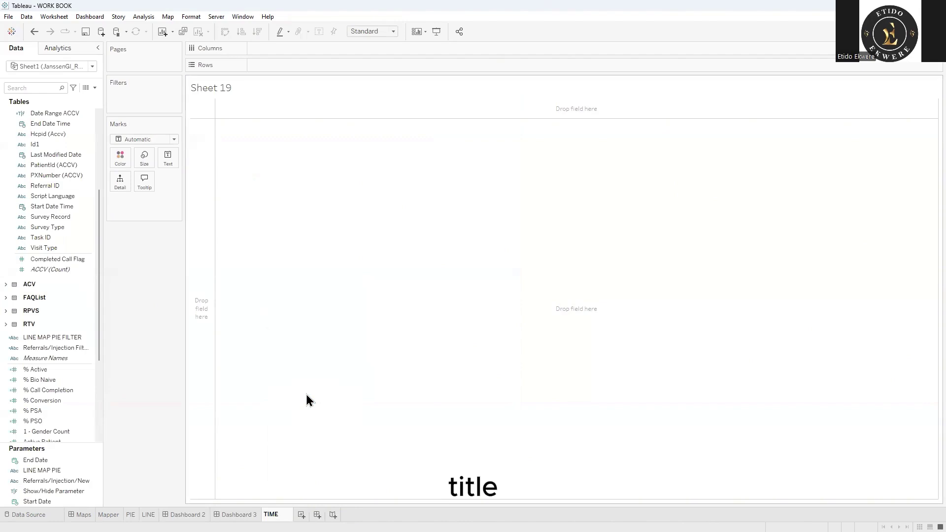
pyautogui.press('BackSpace')
pyautogui.press('BackSpace')
pyautogui.write('TLE')
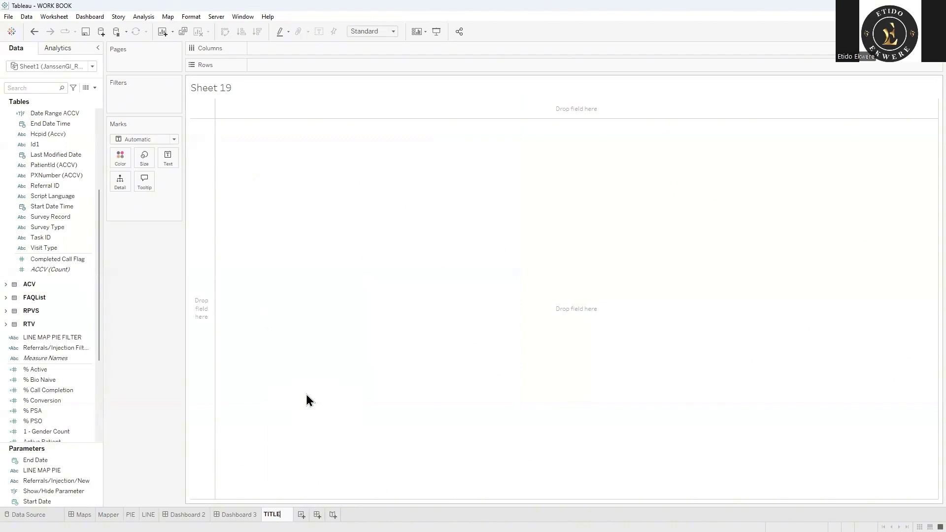
pyautogui.press('Return')
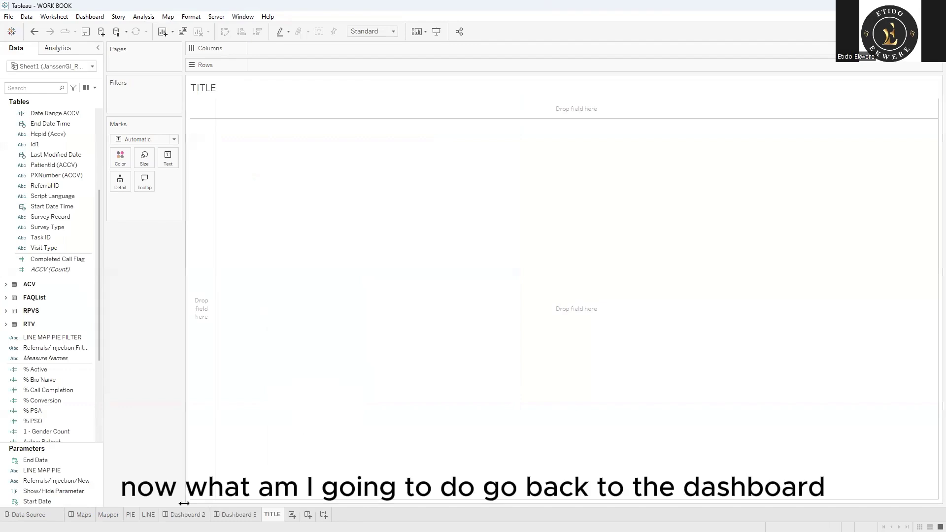
pyautogui.hotkey('ctrl', 'shift', 'Tab')
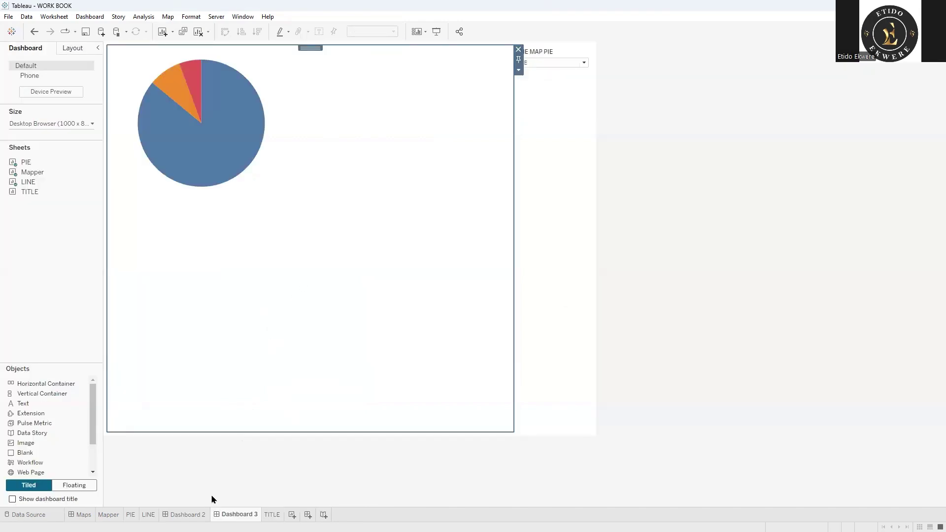
# Step: Add the TITLE sheet to Dashboard 3 as a tiled item in the main area beside the parameter control
pyautogui.click(188, 514)
pyautogui.hotkey('ctrl', 'Tab')
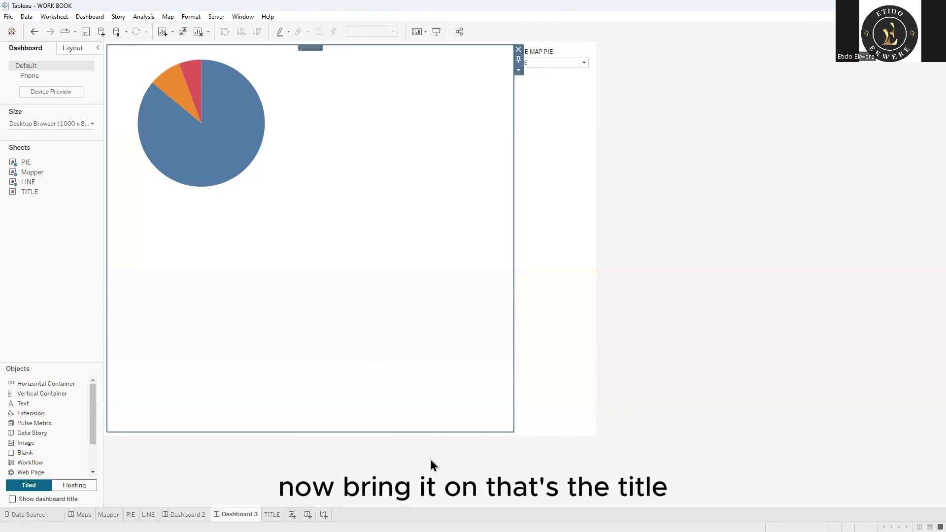
pyautogui.moveTo(21, 196); pyautogui.dragTo(254, 211)
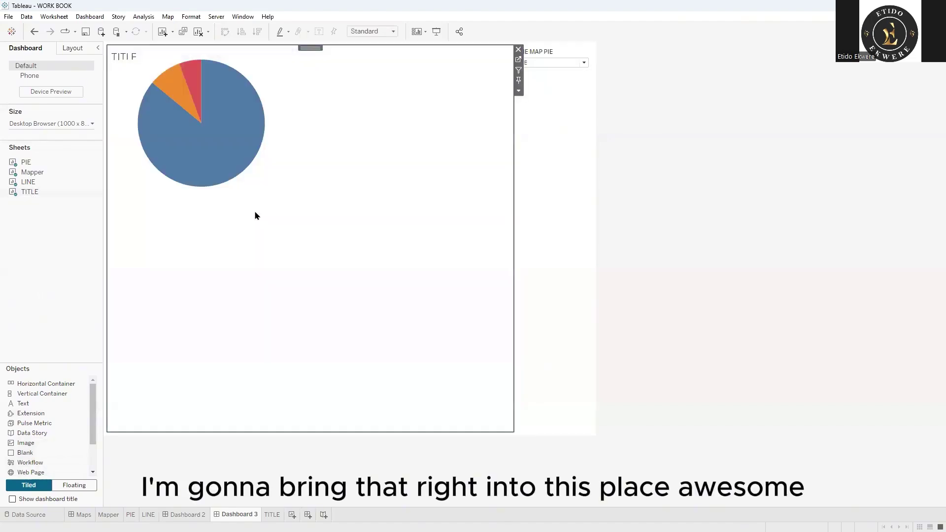
# Step: Dock the floating chart container beneath the TITLE sheet and enlarge it, leaving TITLE as a narrow strip above the charts
pyautogui.click(256, 69)
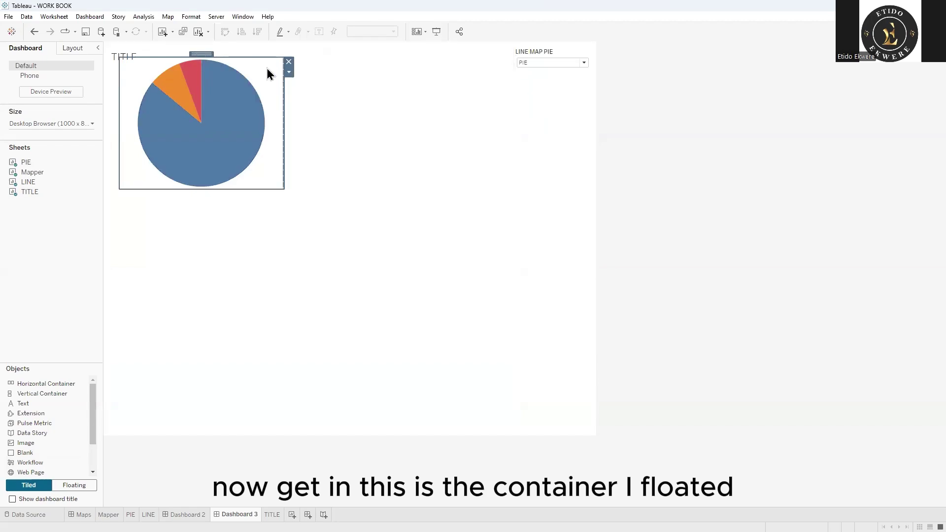
pyautogui.click(290, 72)
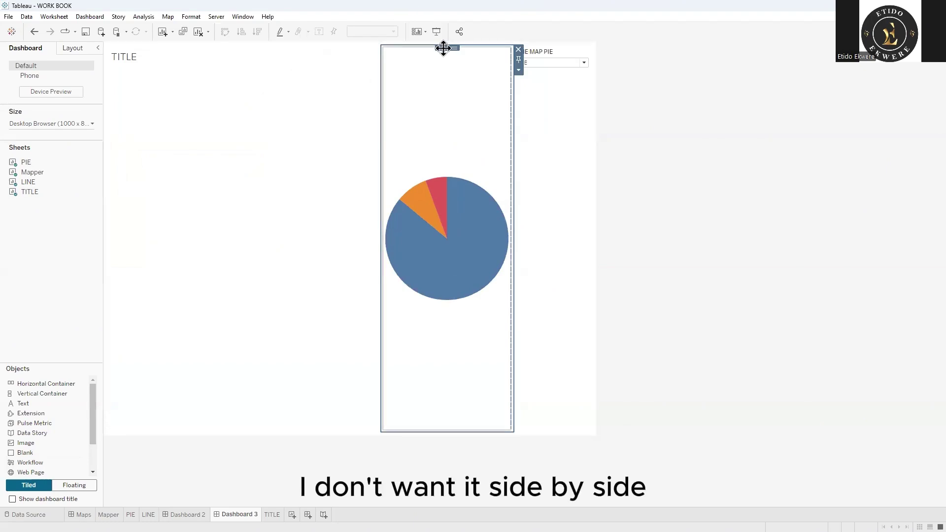
pyautogui.press('Delete')
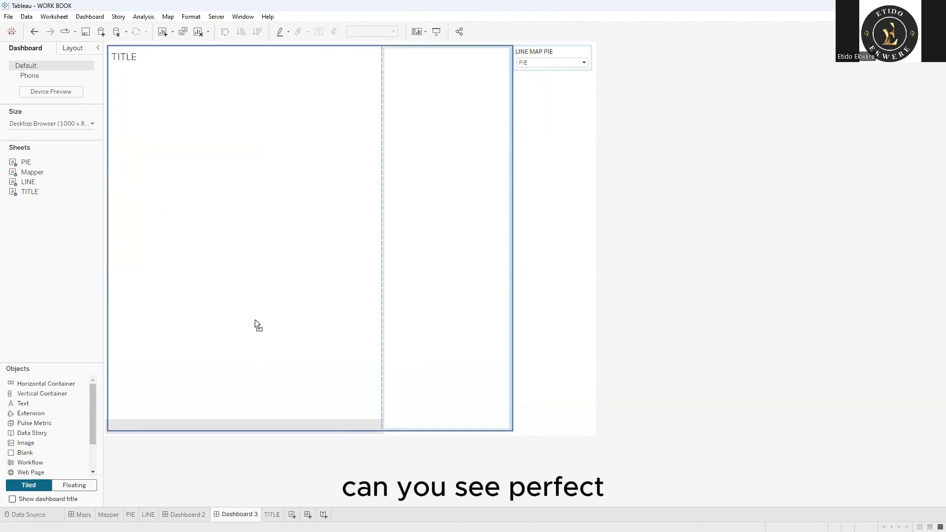
pyautogui.moveTo(255, 320); pyautogui.dragTo(255, 322)
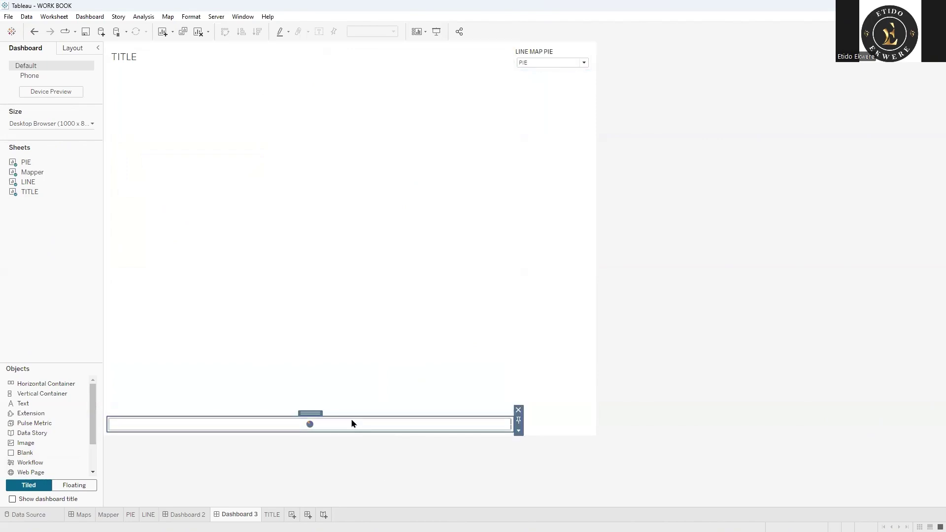
pyautogui.moveTo(350, 416); pyautogui.dragTo(331, 85)
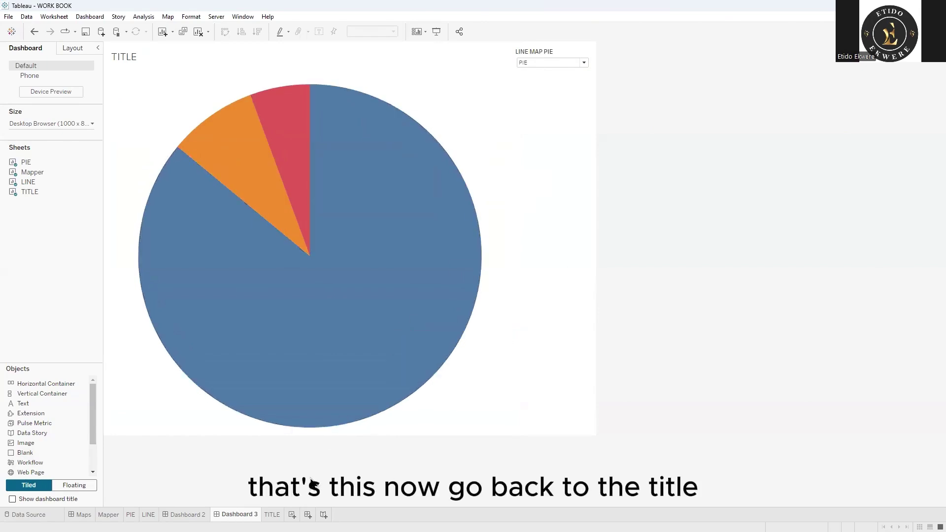
# Step: Place the LINE MAP PIE FILTER field on Text in the TITLE worksheet
pyautogui.click(272, 515)
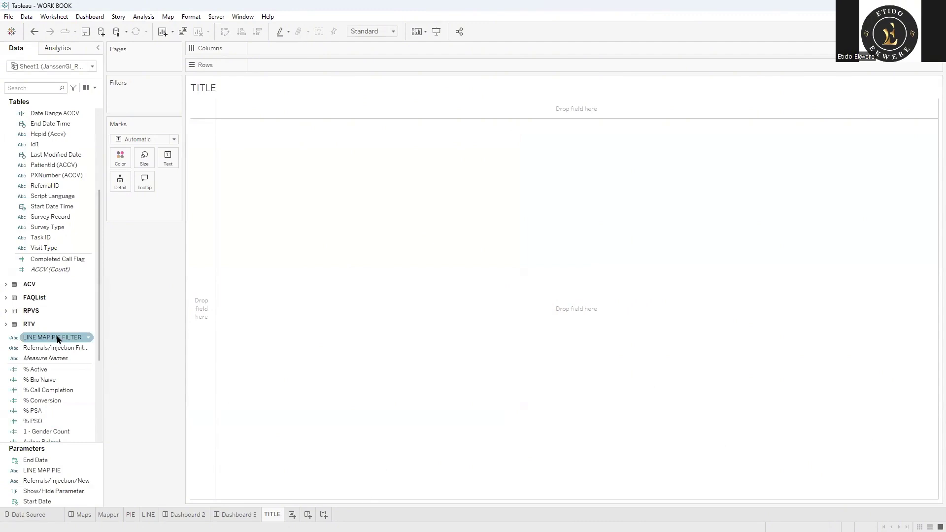
pyautogui.moveTo(58, 339); pyautogui.dragTo(67, 330)
pyautogui.moveTo(182, 155)
pyautogui.mouseDown()
pyautogui.moveTo(170, 148)
pyautogui.moveTo(169, 157)
pyautogui.mouseUp()
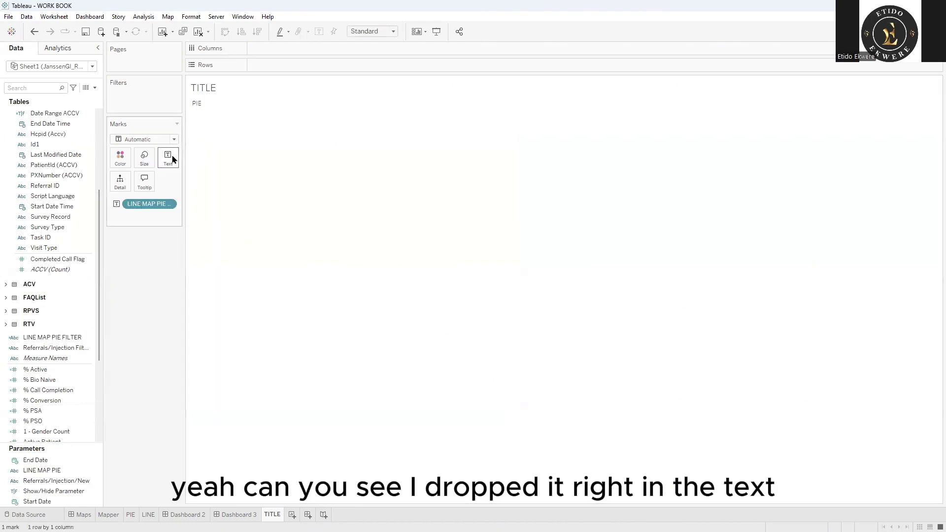
pyautogui.click(198, 104)
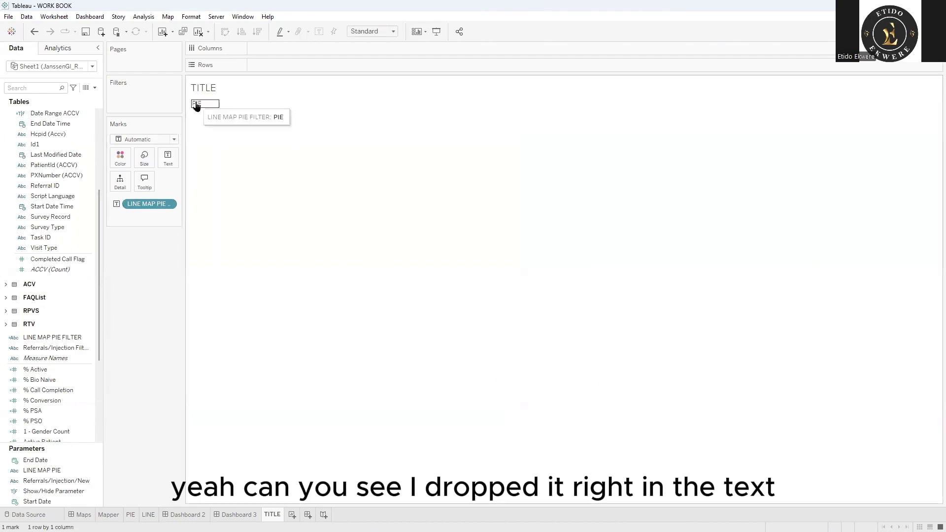
# Step: Format the LINE MAP PIE FILTER label text in Trebuchet MS at size 15
pyautogui.click(168, 158)
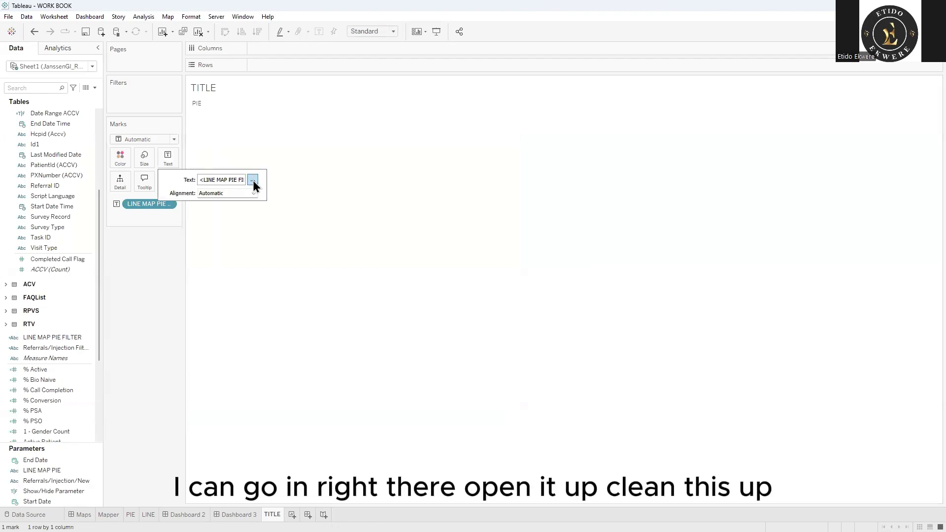
pyautogui.click(253, 180)
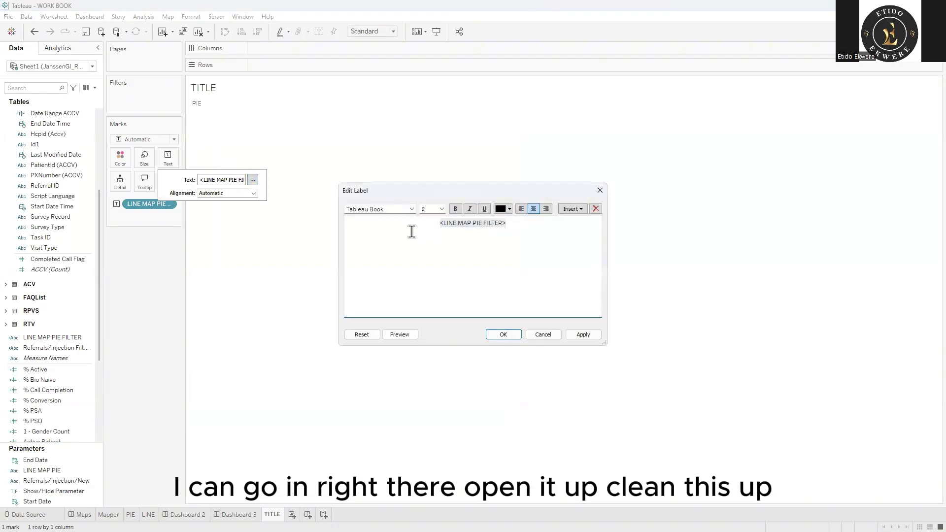
pyautogui.click(391, 209)
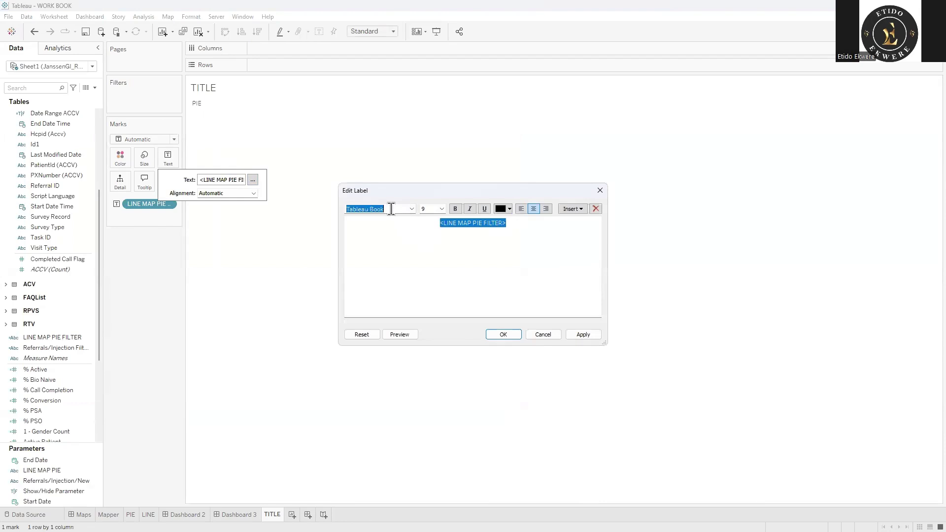
pyautogui.write('Tr')
pyautogui.press('BackSpace')
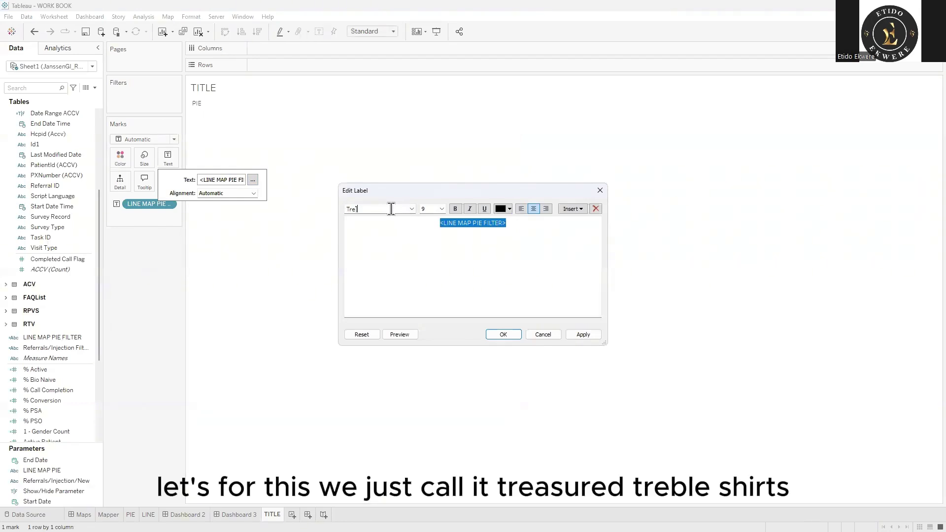
pyautogui.write('eb')
pyautogui.press('Return')
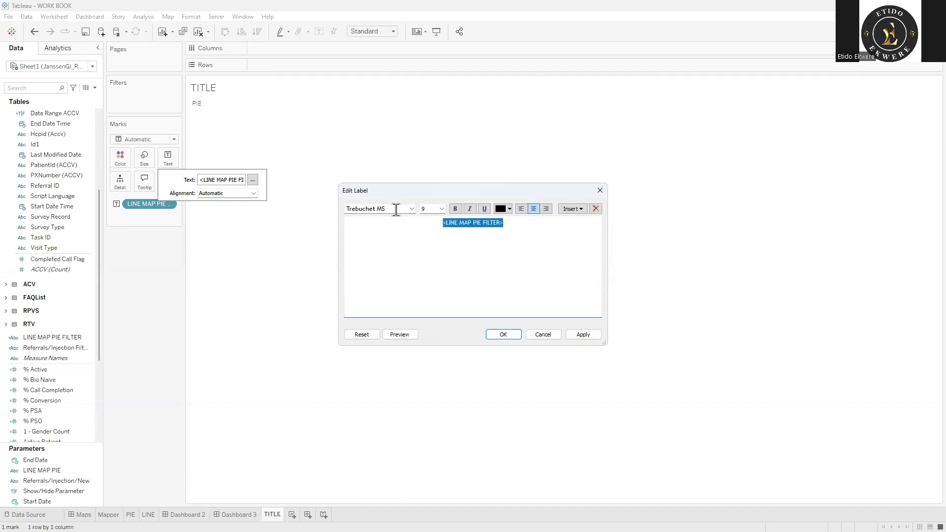
pyautogui.click(442, 208)
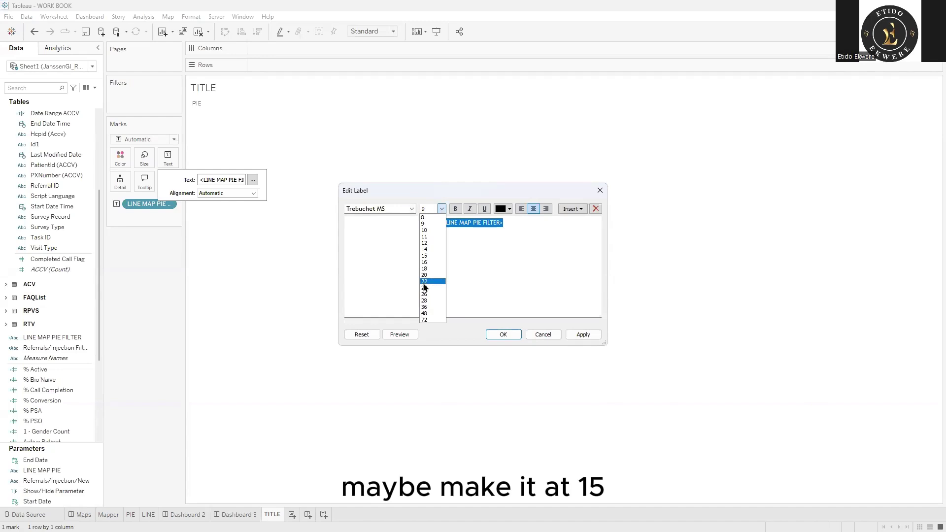
pyautogui.click(423, 255)
# Step: Append "ACROSS DATASET" after the LINE MAP PIE FILTER field in the label and fit the TITLE worksheet to Entire View
pyautogui.click(532, 232)
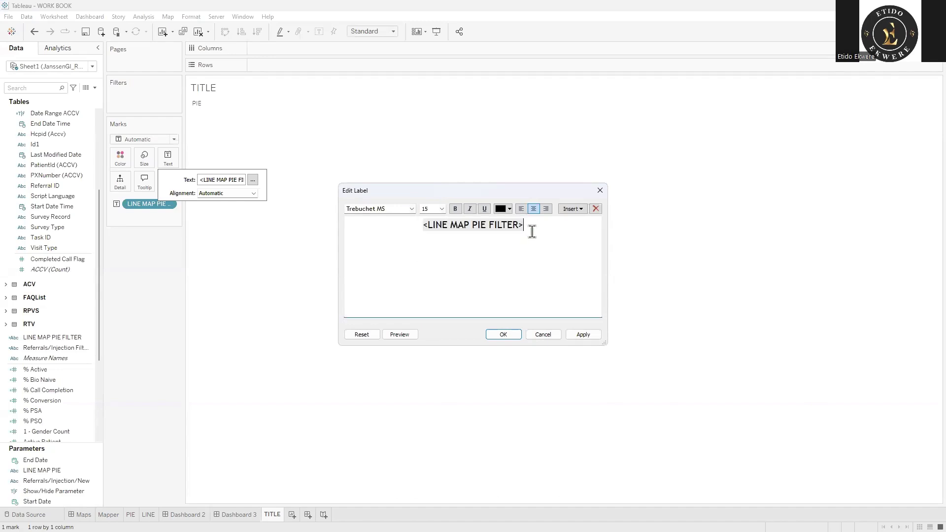
pyautogui.write('ACC')
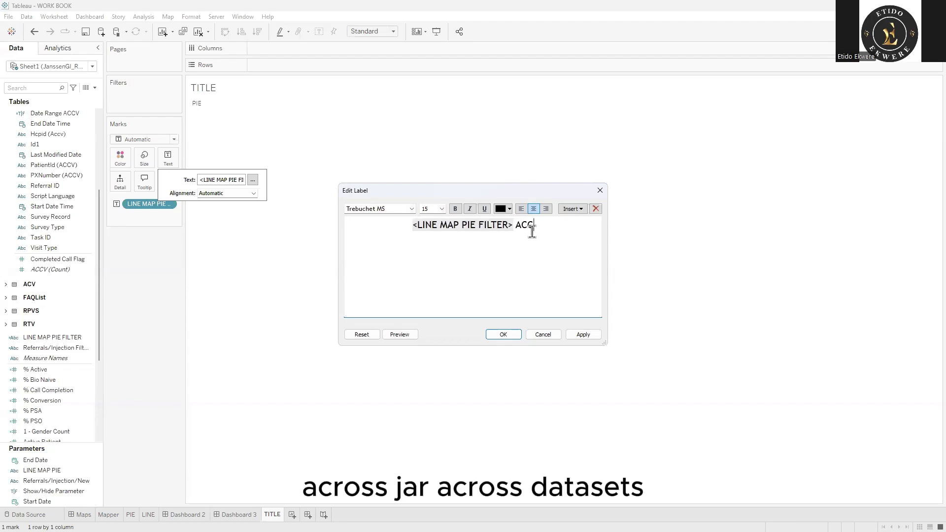
pyautogui.press('BackSpace')
pyautogui.write('P')
pyautogui.press('BackSpace')
pyautogui.write('ROSS')
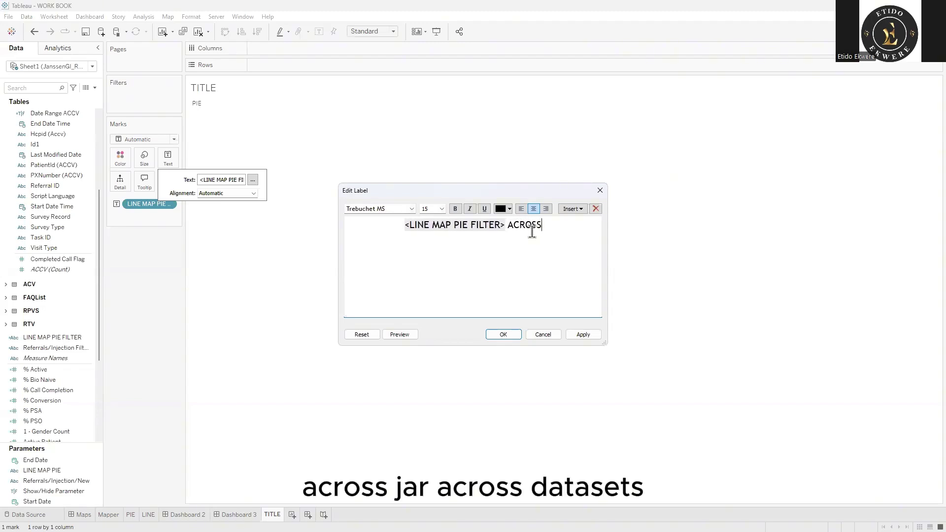
pyautogui.write(' DATASET')
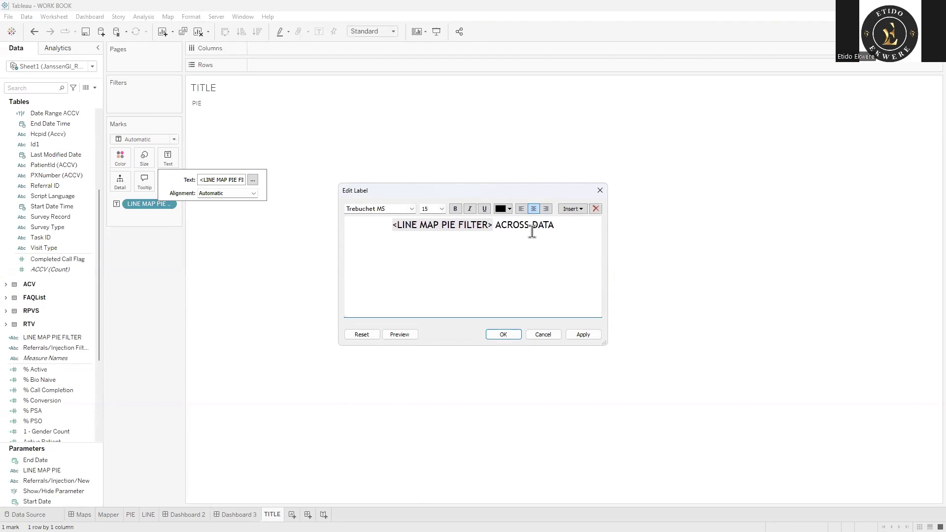
pyautogui.click(583, 334)
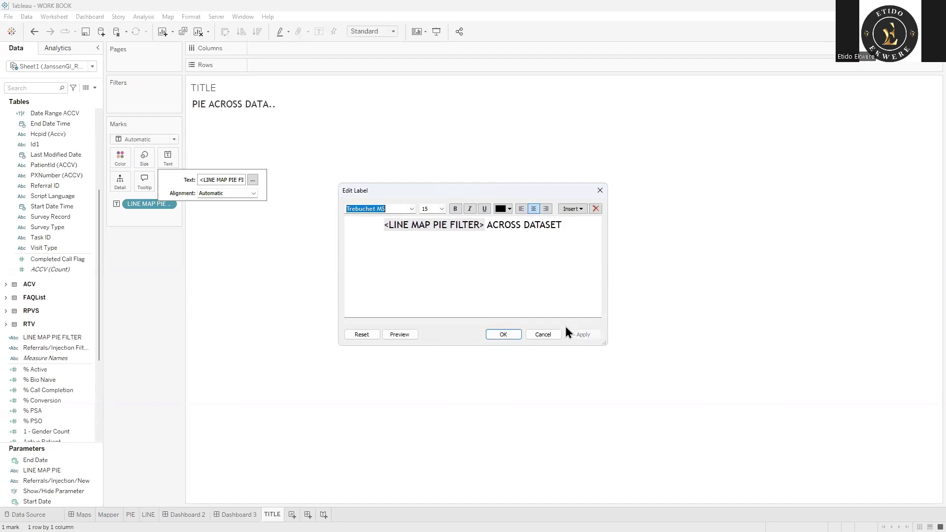
pyautogui.click(503, 334)
pyautogui.click(387, 32)
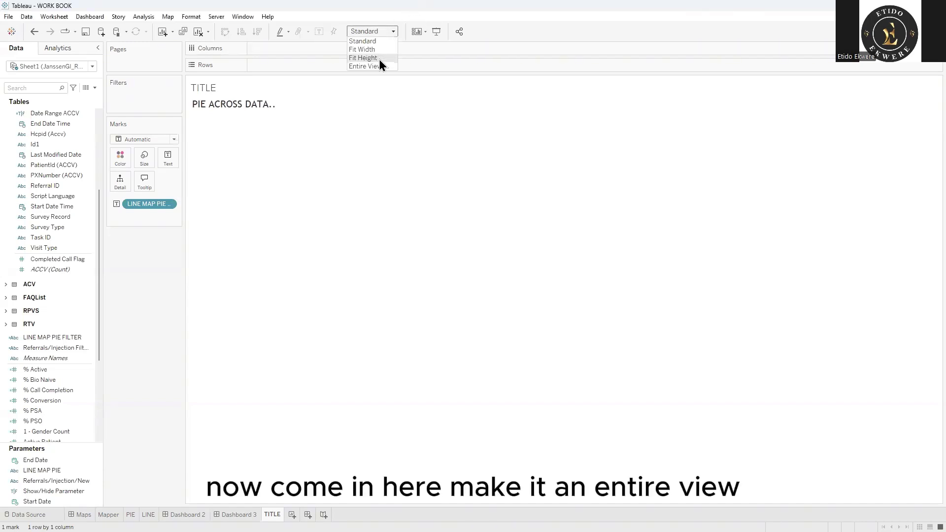
pyautogui.click(377, 66)
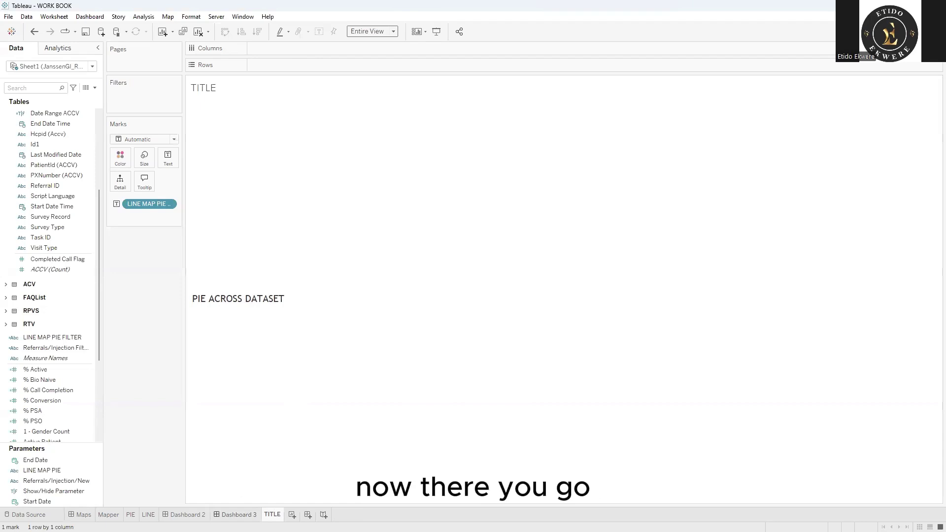
# Step: Hide the TITLE sheet's own title on Dashboard 3
pyautogui.click(237, 514)
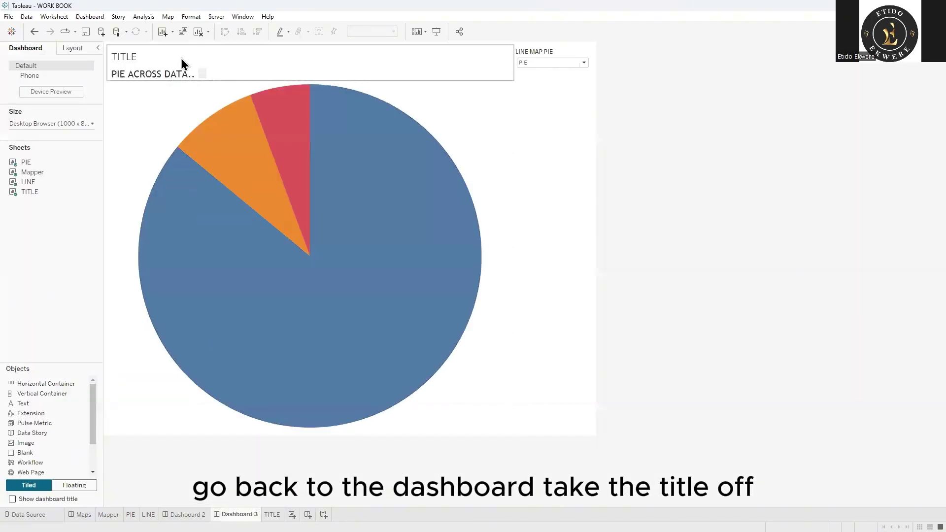
pyautogui.click(159, 58)
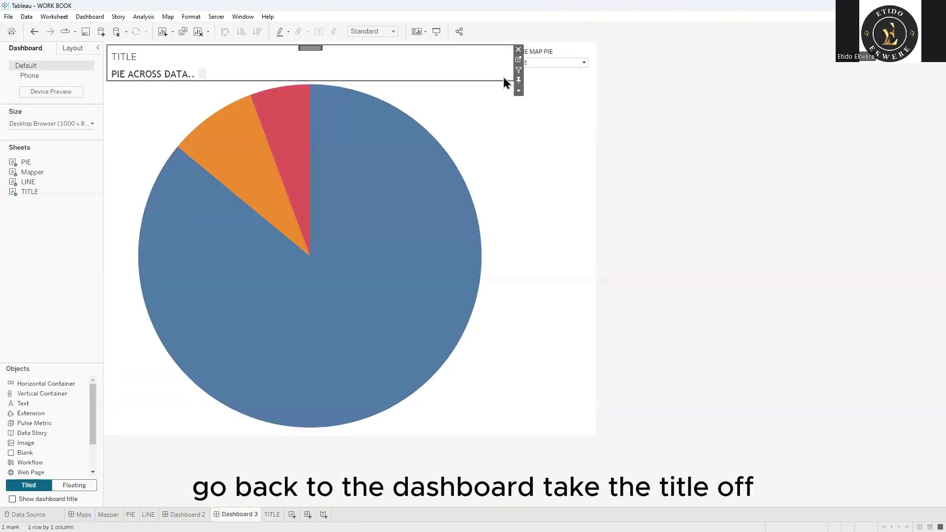
pyautogui.click(519, 90)
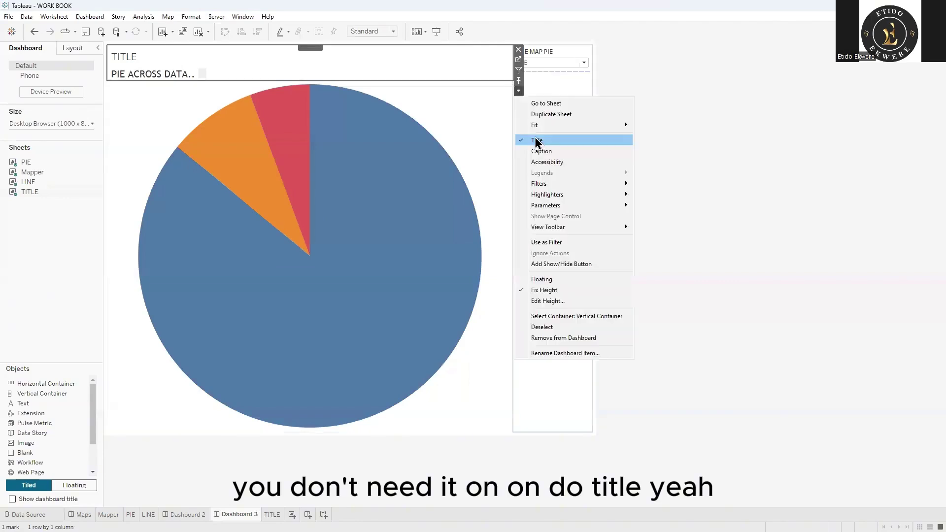
pyautogui.click(536, 141)
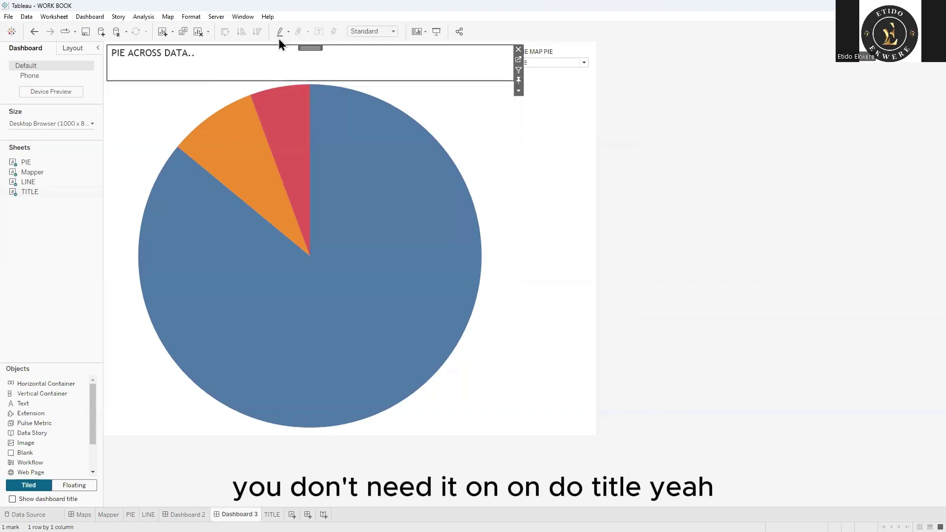
# Step: Switch the LINE MAP PIE parameter to LINE and fit the TITLE sheet to Entire View on the dashboard
pyautogui.click(563, 63)
pyautogui.click(542, 73)
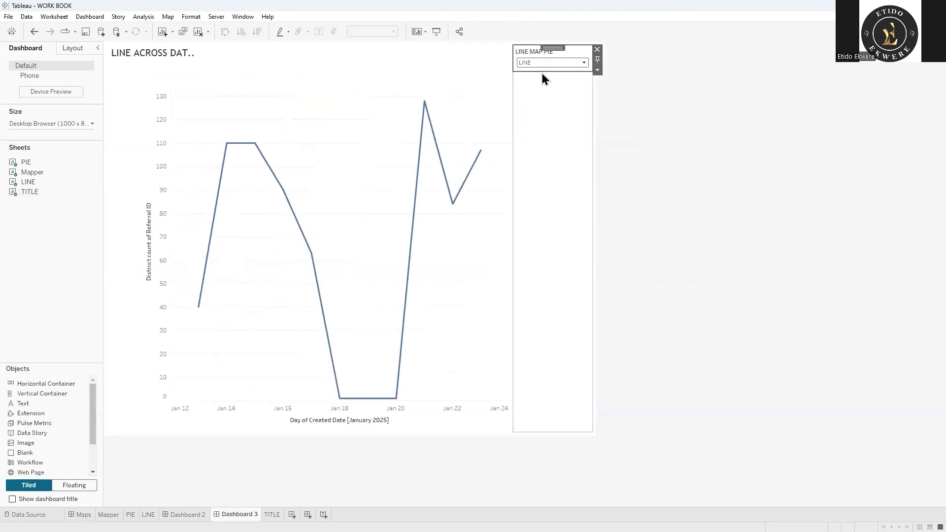
pyautogui.click(181, 63)
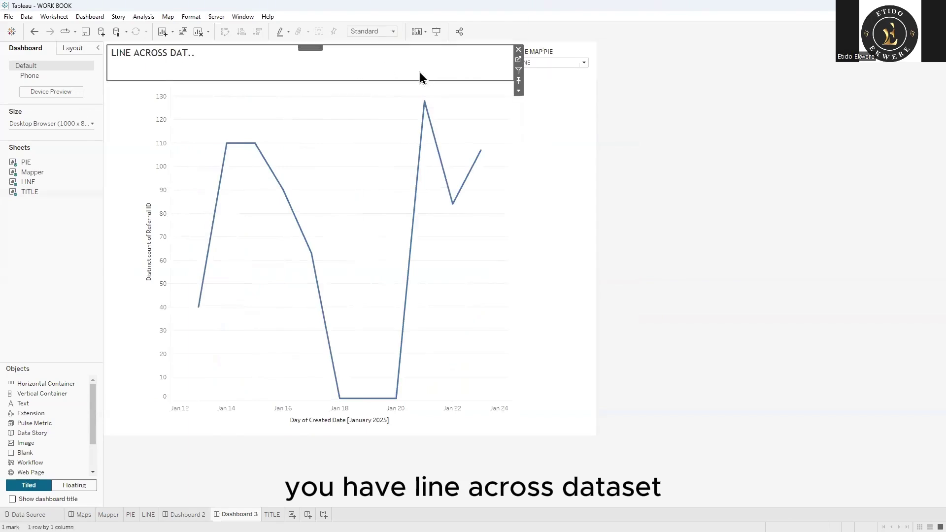
pyautogui.click(519, 92)
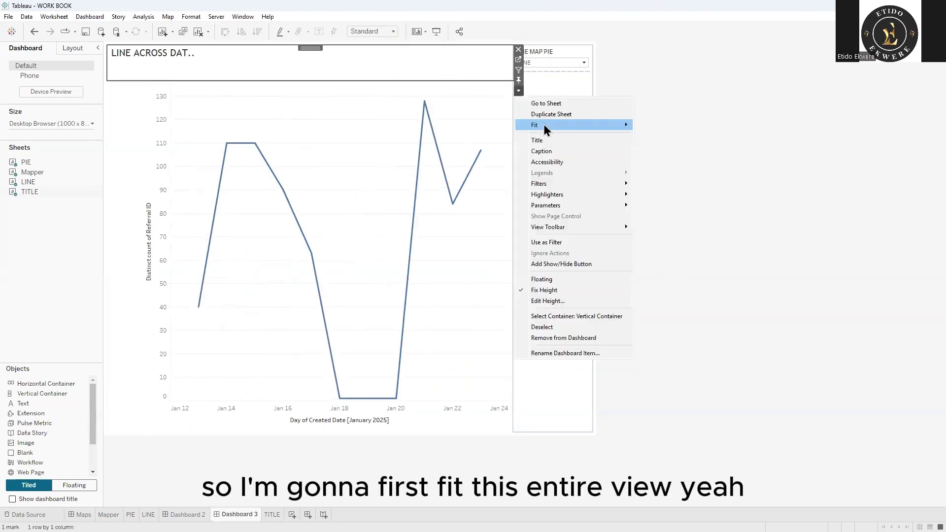
pyautogui.moveTo(543, 124)
pyautogui.click(664, 157)
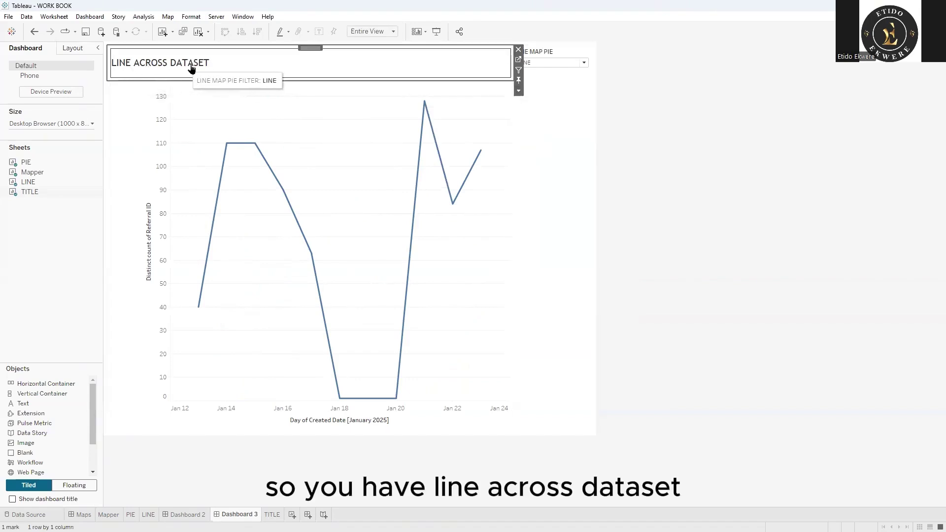
# Step: Test the dynamic title by switching the LINE MAP PIE parameter to MAP and on to PIE
pyautogui.click(539, 63)
pyautogui.click(530, 81)
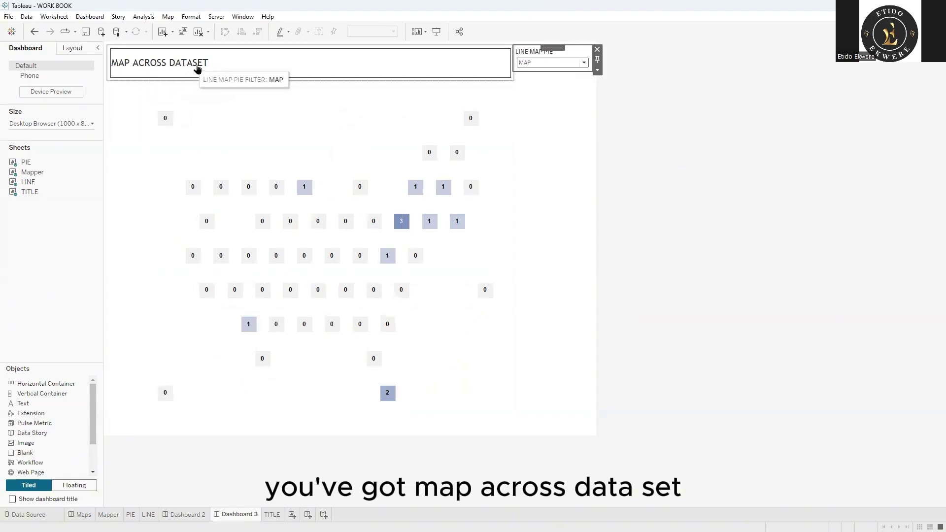
pyautogui.click(542, 65)
pyautogui.click(534, 87)
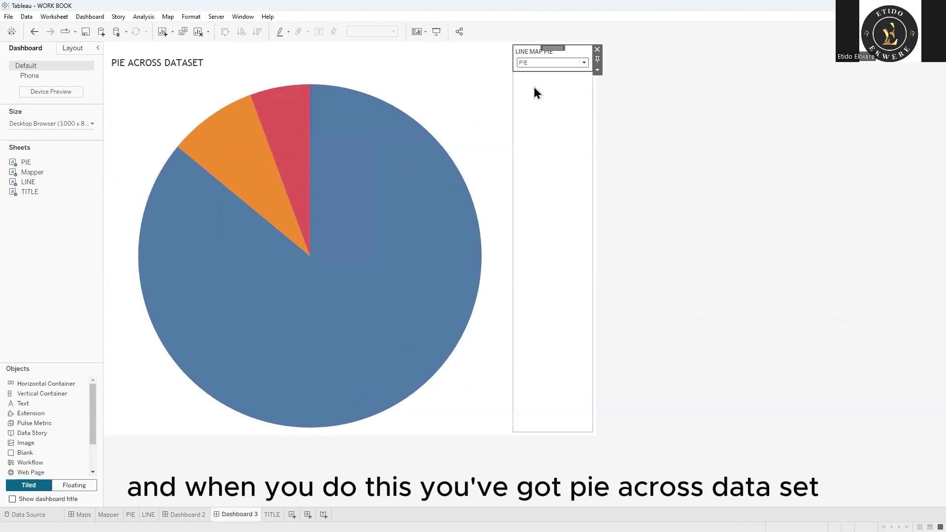